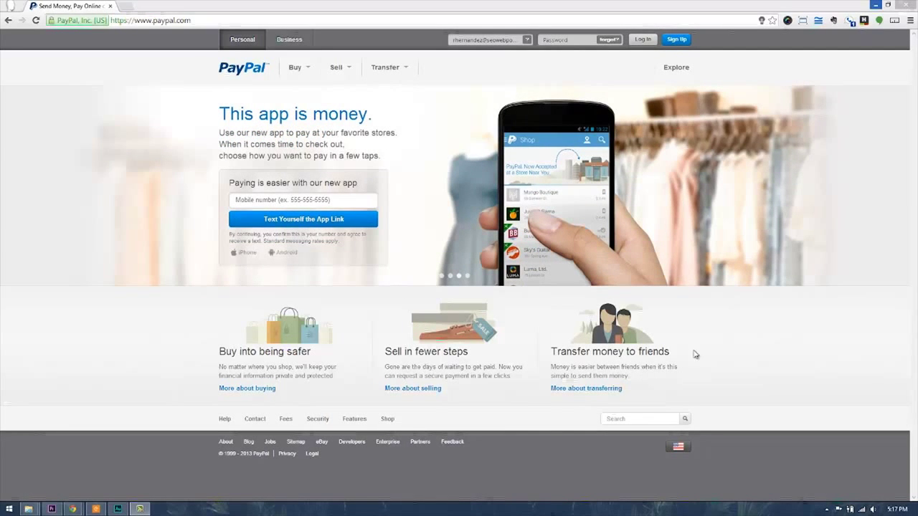
Step: Log in to PayPal by entering the account password and continue to the account home page
click(552, 39)
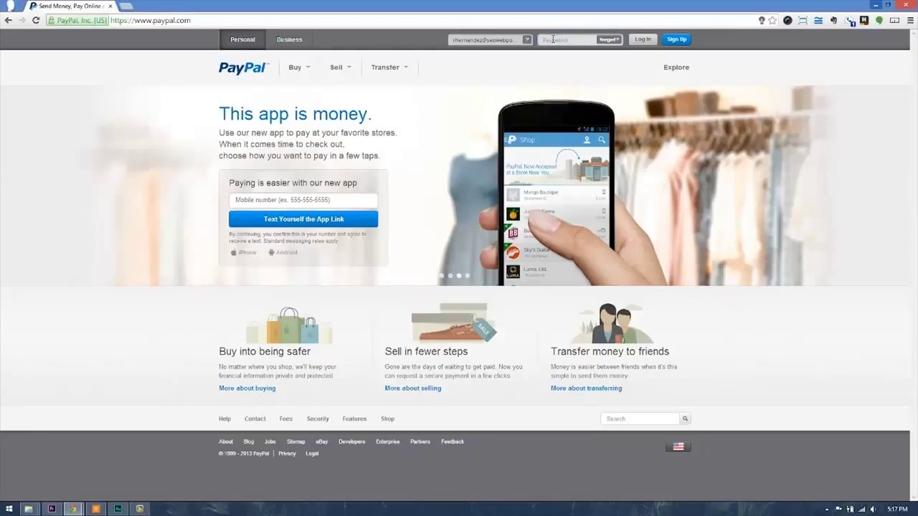
text(••••)
click(641, 40)
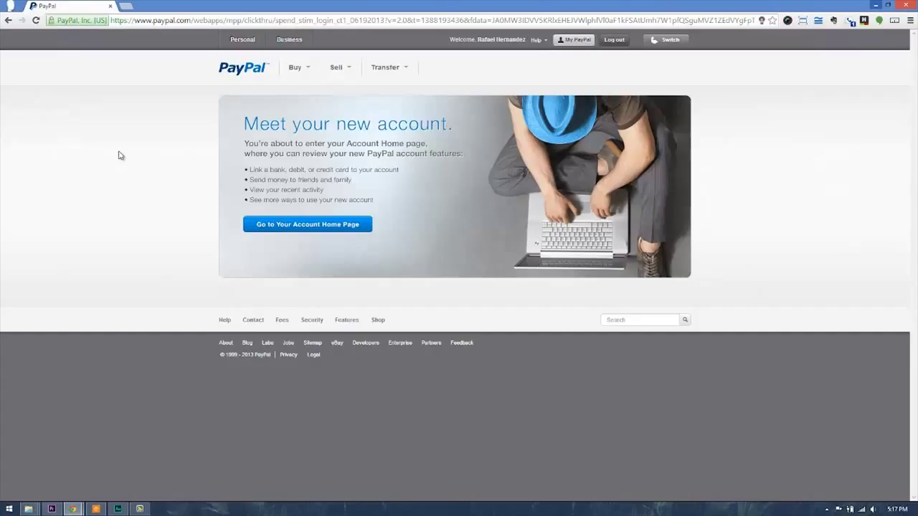
click(279, 226)
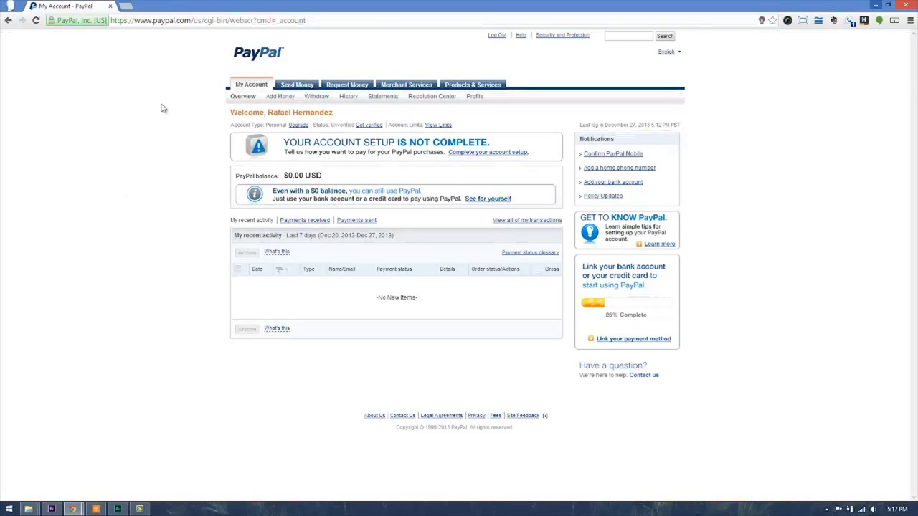
Step: Open the page for creating a website payment button from the merchant services
click(406, 87)
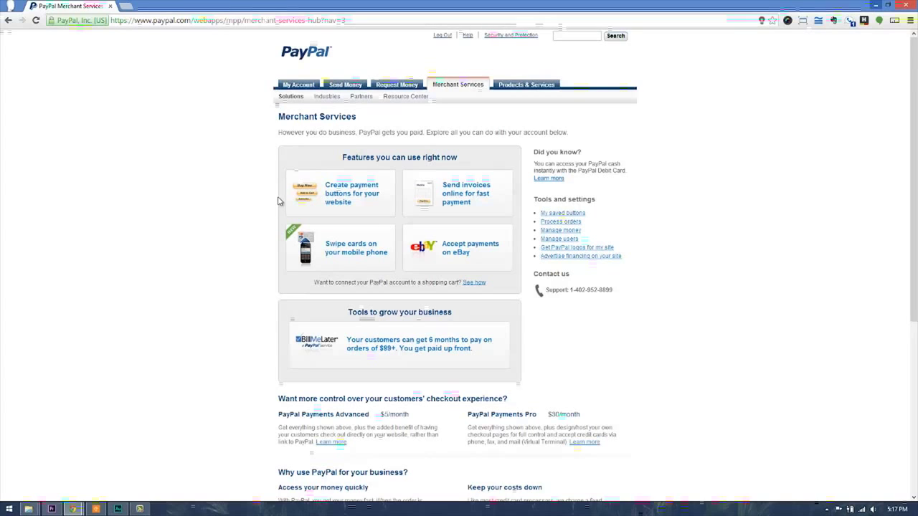
click(369, 200)
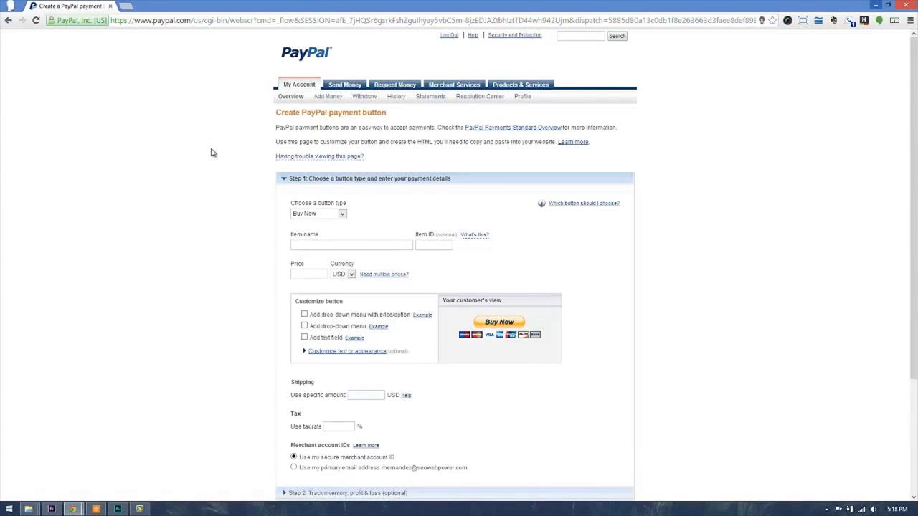
scroll(211, 152, down, 3)
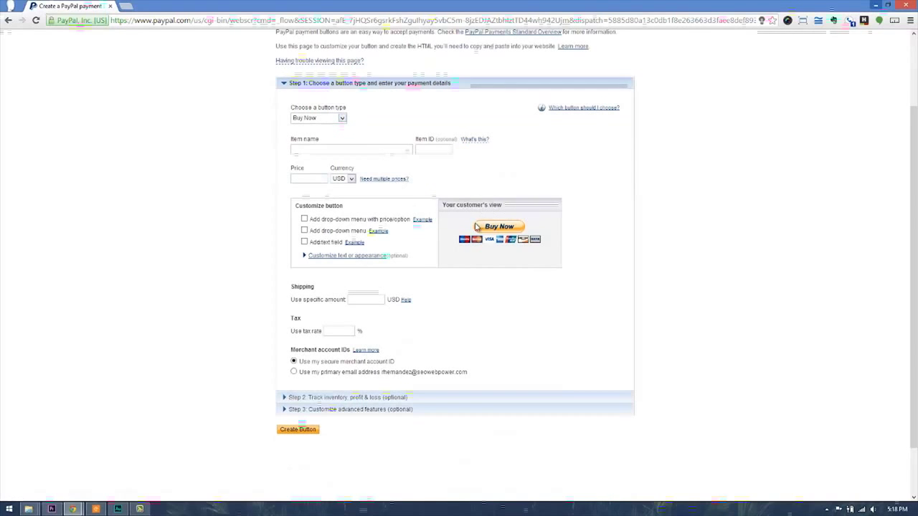
Step: Try the Shopping cart, Buy Now, Donations and Gift certificates button types to compare their previews
click(342, 120)
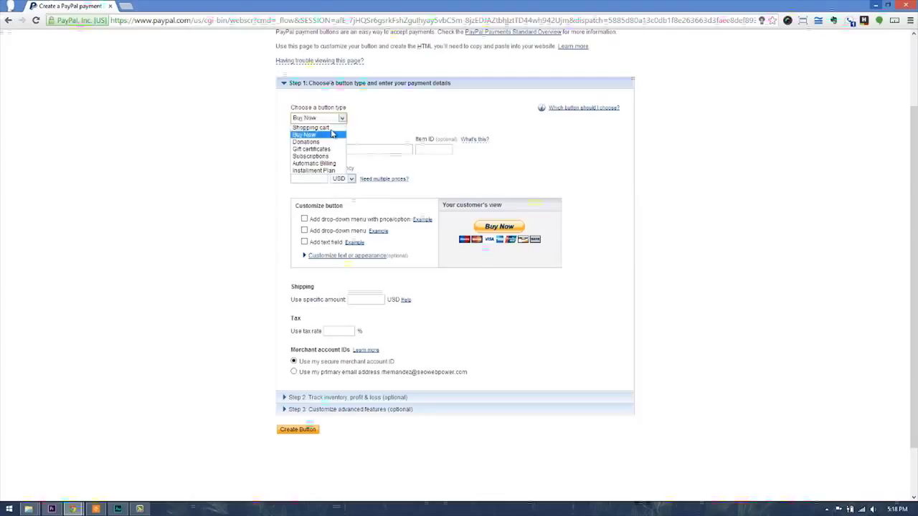
click(330, 131)
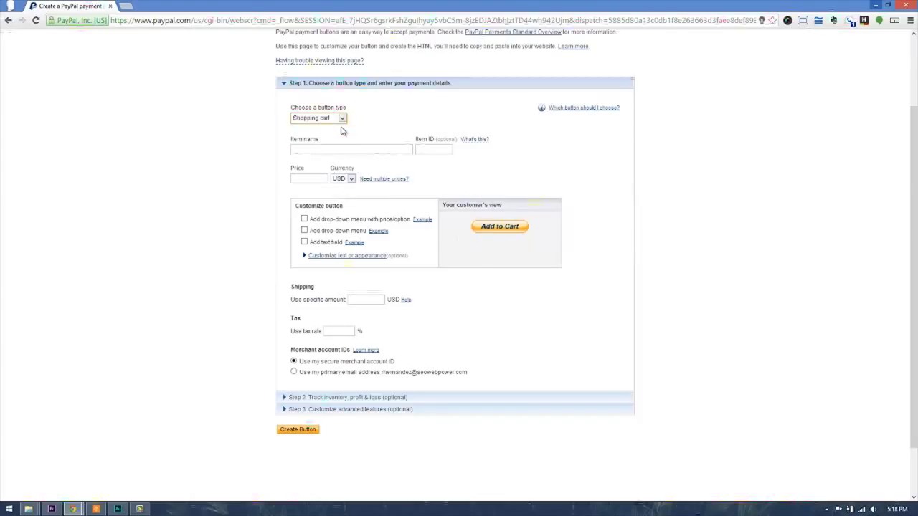
click(342, 118)
click(330, 138)
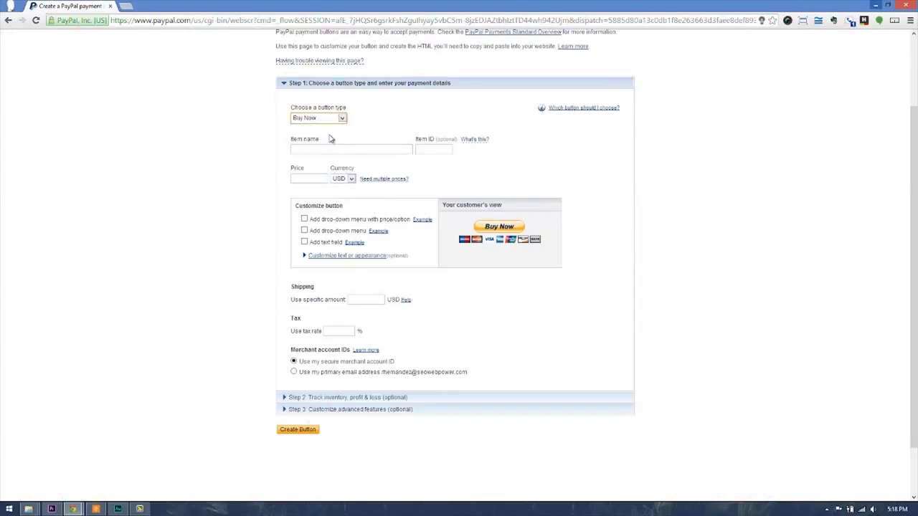
click(342, 119)
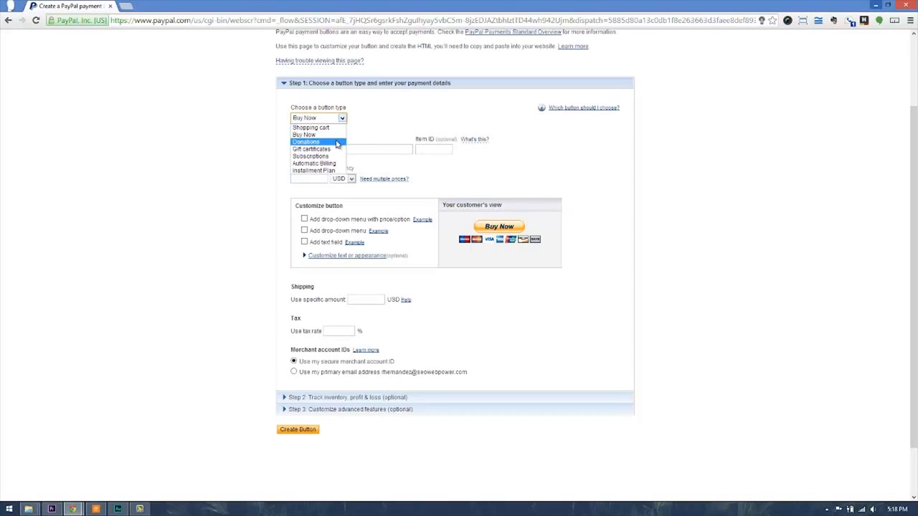
click(336, 142)
click(343, 120)
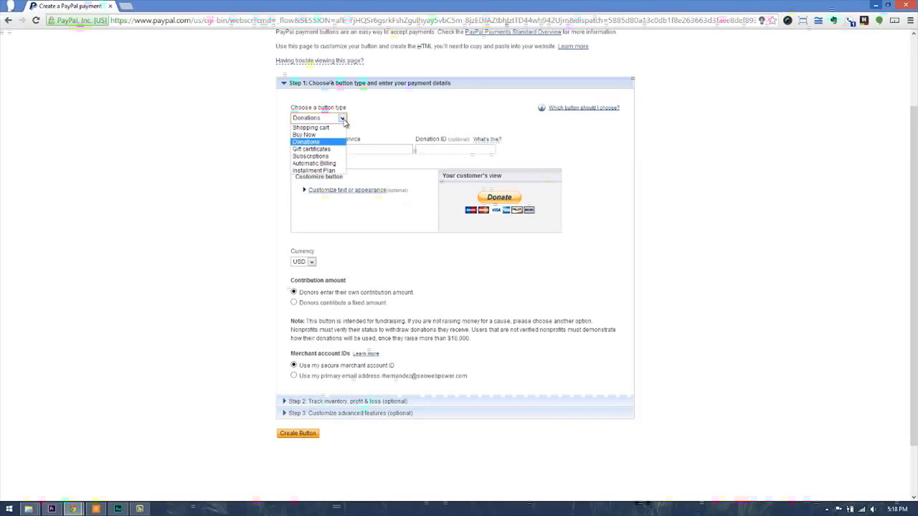
click(330, 149)
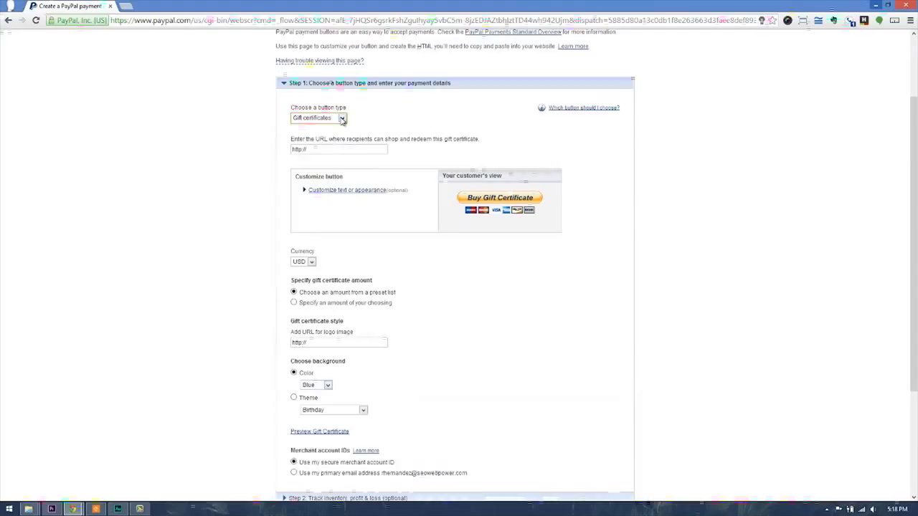
Step: Set the payment button type to Donations
click(342, 119)
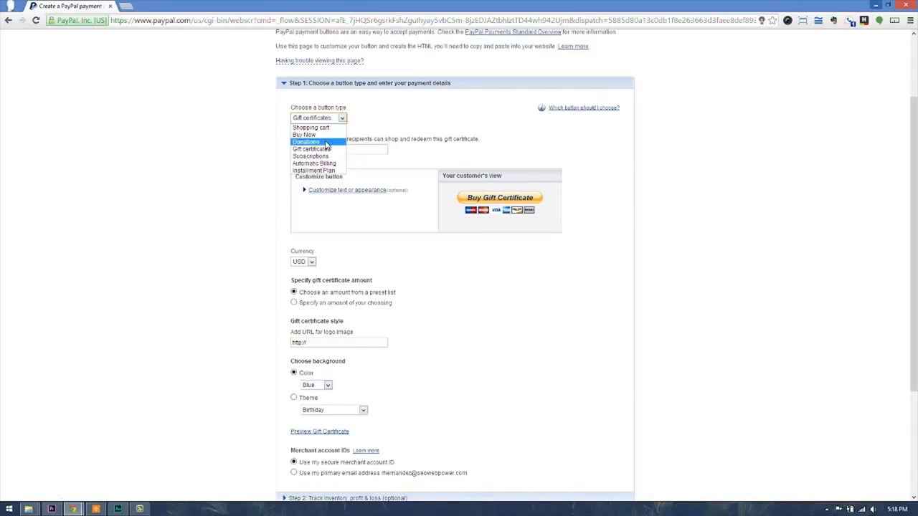
click(326, 142)
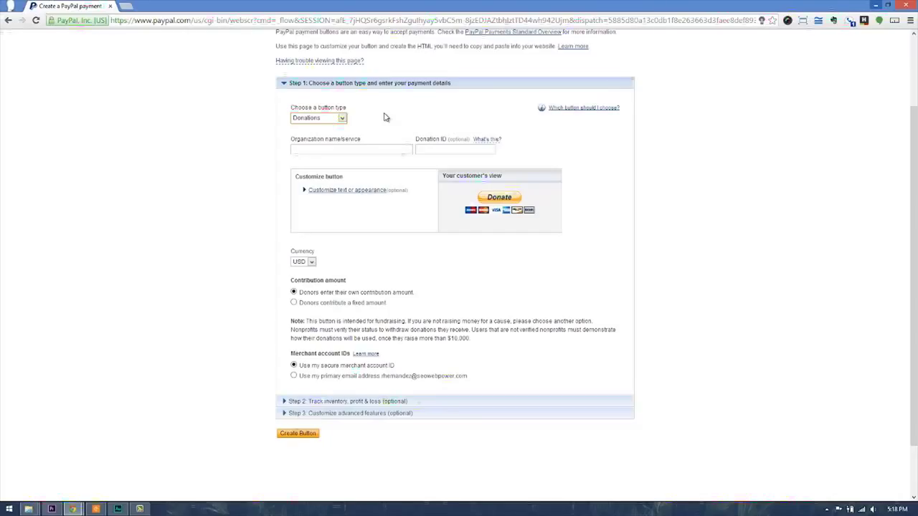
click(353, 151)
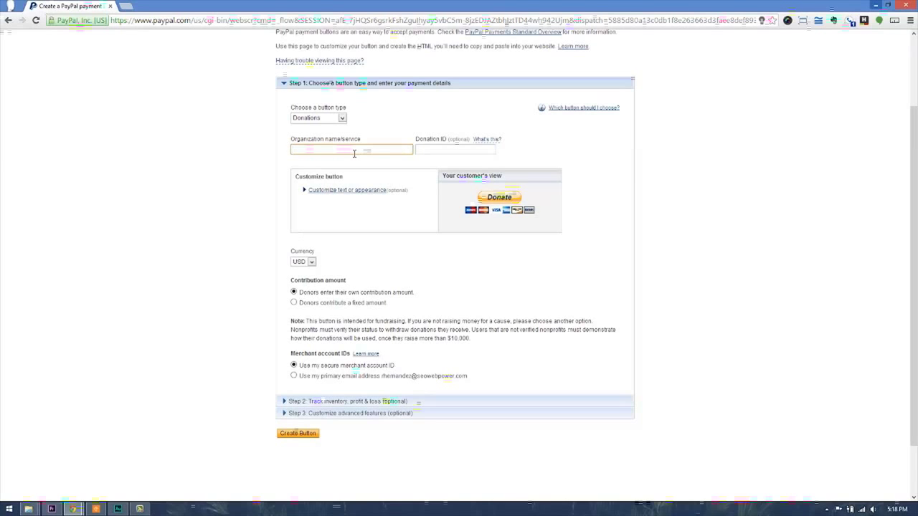
Step: Open the website cleanmybay.com in a new browser tab
click(126, 7)
text(cleanmybay)
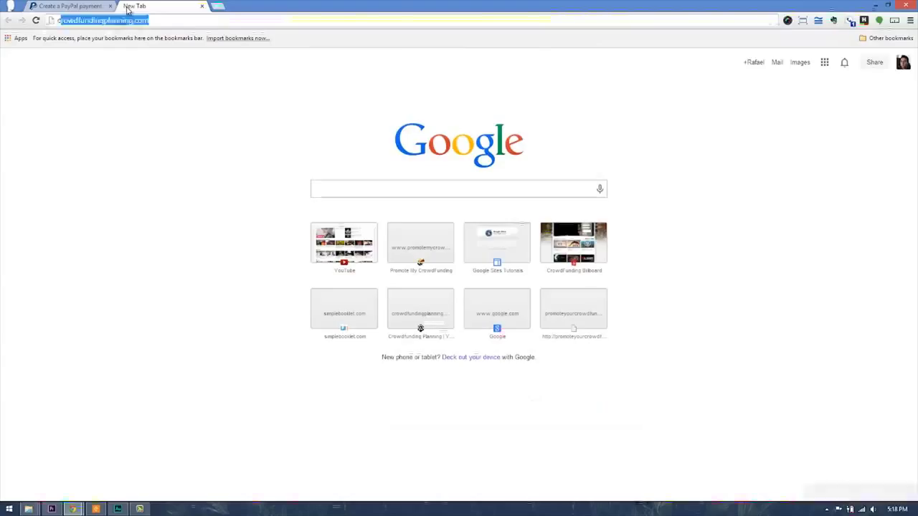
text(.com)
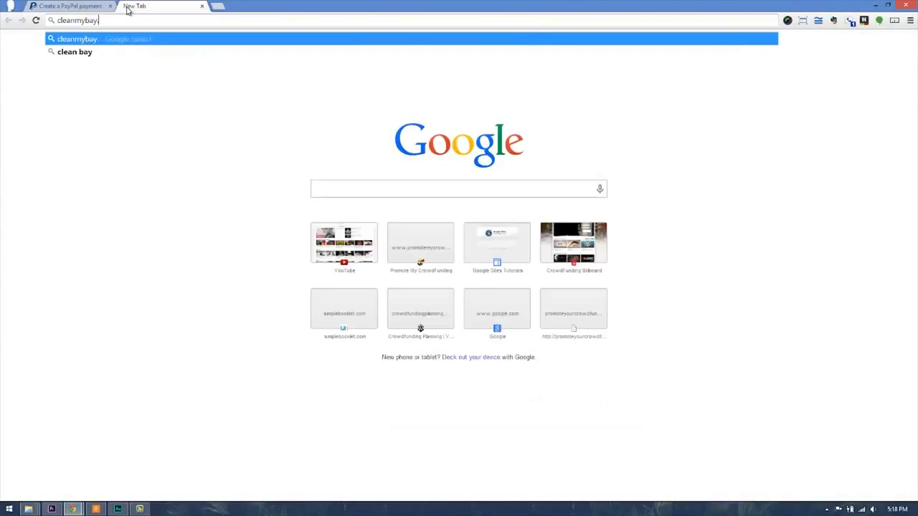
key(Return)
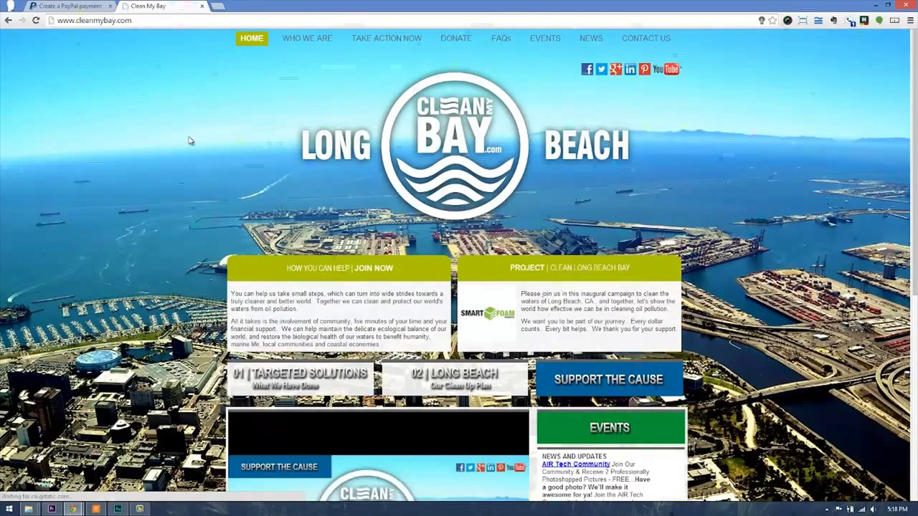
Step: Look through the Clean My Bay home page and open its donation page
scroll(190, 141, down, 2)
scroll(190, 140, up, 1)
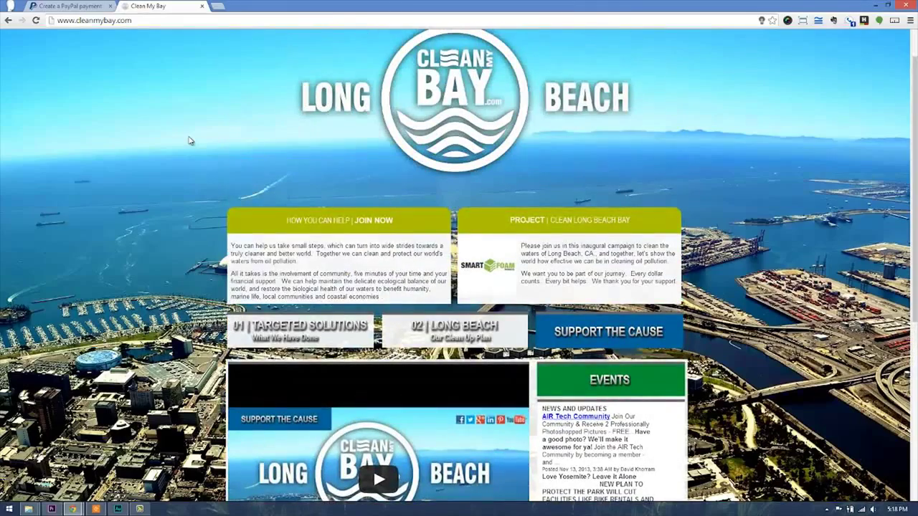
scroll(911, 162, down, 1)
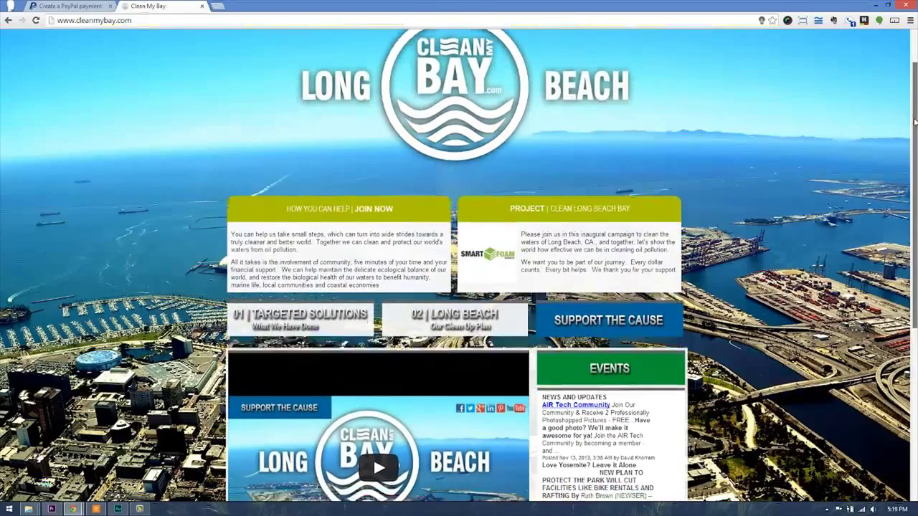
scroll(910, 161, down, 3)
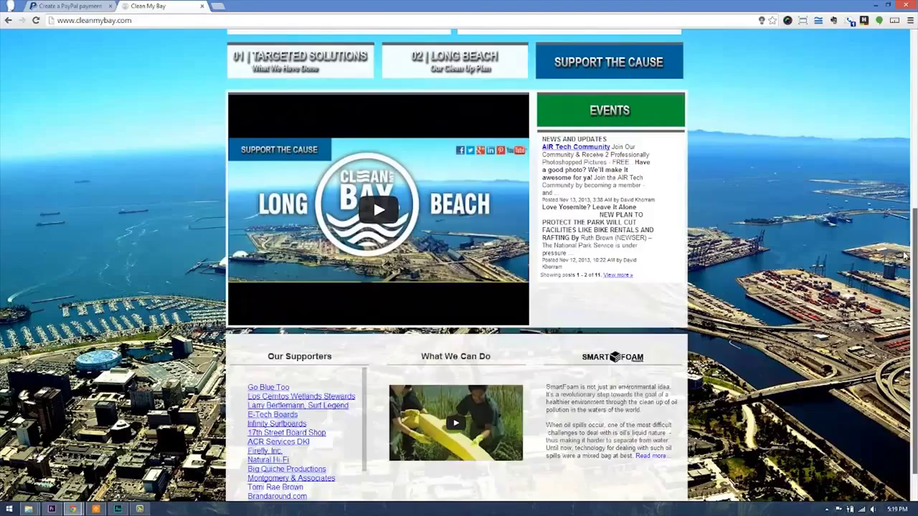
scroll(909, 120, up, 2)
scroll(908, 120, up, 2)
scroll(908, 120, down, 1)
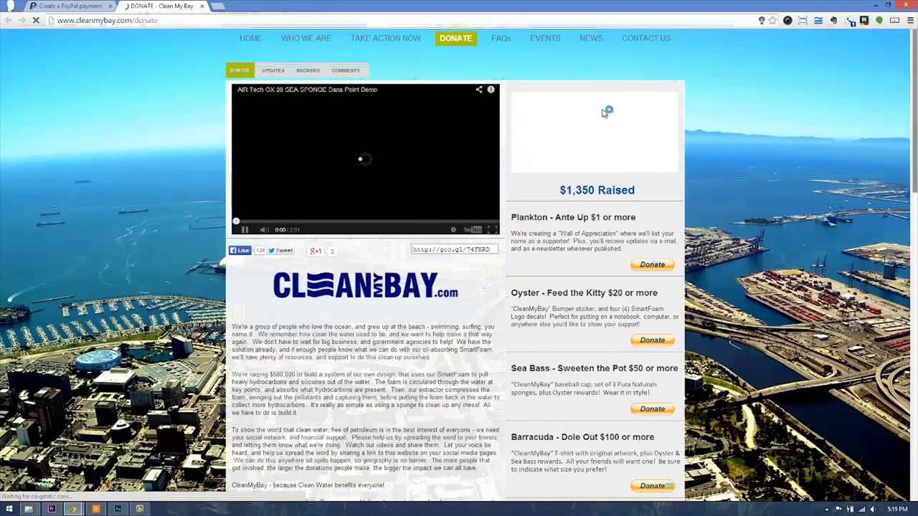
Step: Pause the video on the donation page and examine the donation tiers with their Donate buttons
click(369, 153)
click(244, 228)
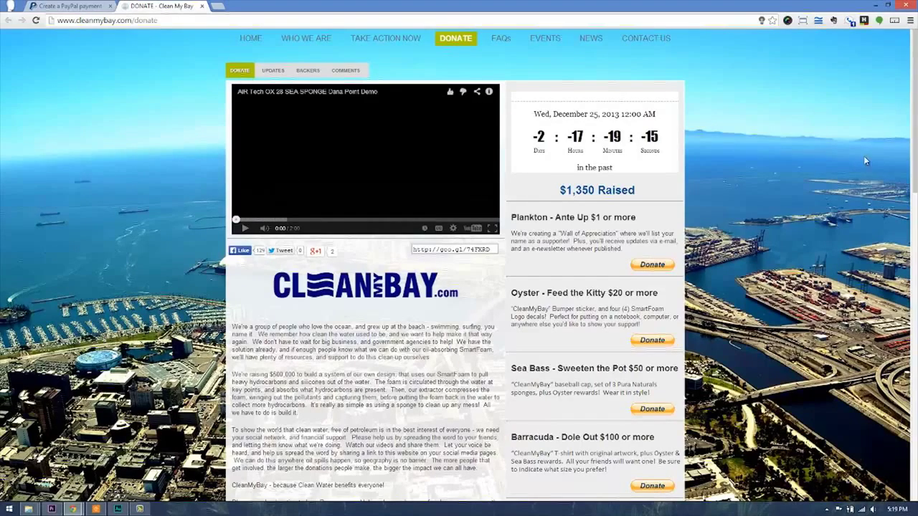
drag(914, 86, 914, 138)
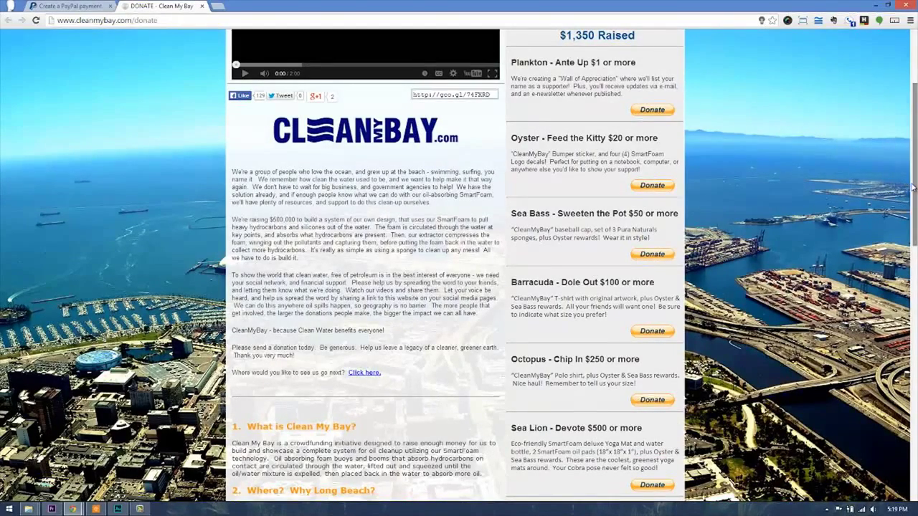
scroll(513, 144, up, 1)
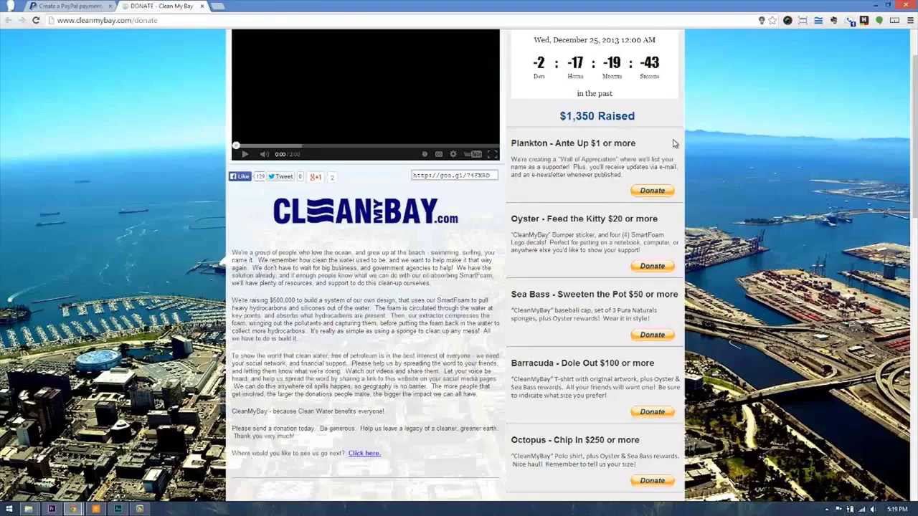
scroll(674, 191, down, 1)
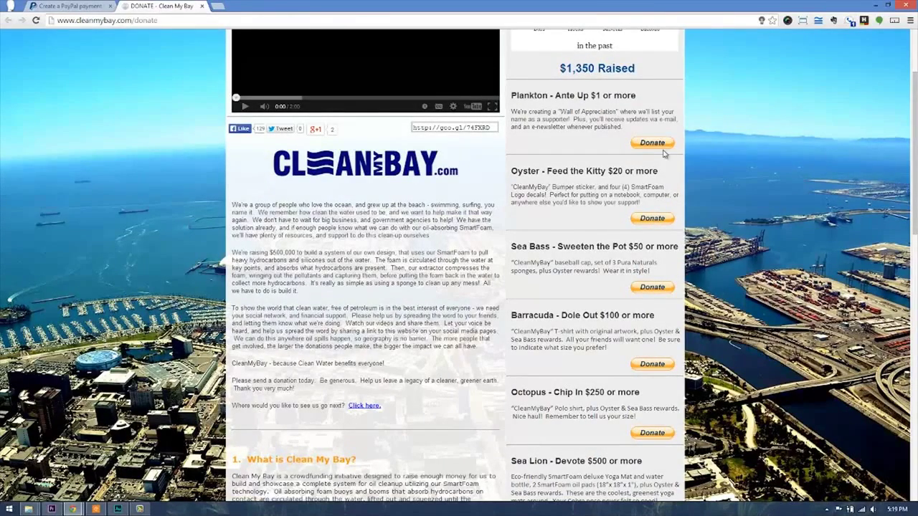
Step: Return to the PayPal button form and enter the organization name Seowebpower 5 Dollars with donation ID 101
click(94, 8)
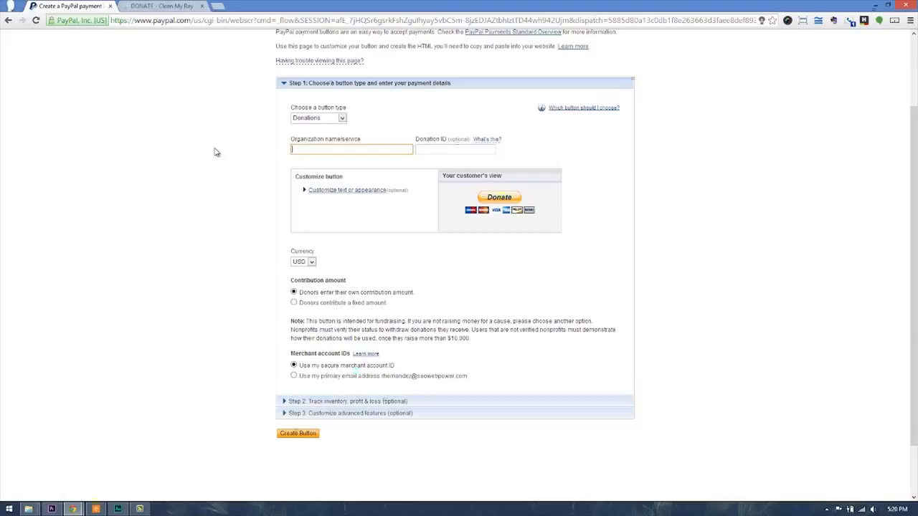
text(Seowebpower S)
text( Dollars)
click(427, 147)
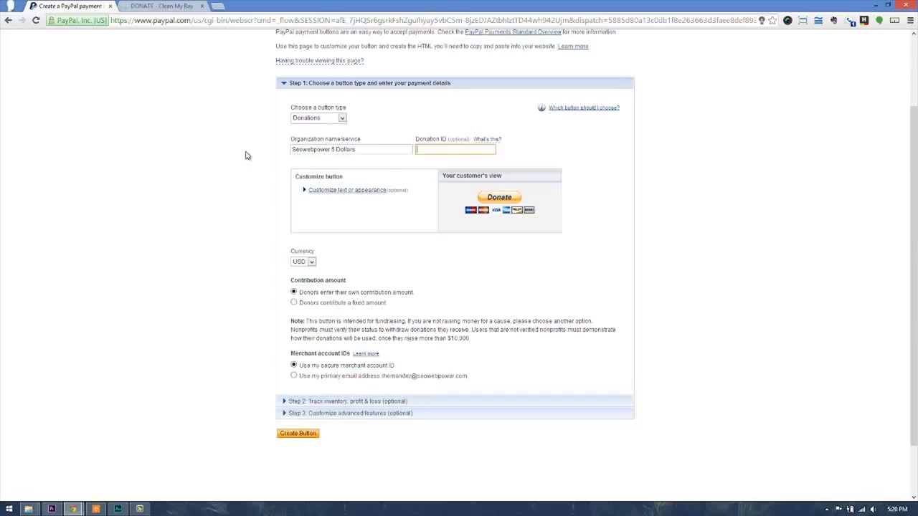
text(101)
Step: Expand the button appearance options, try a custom button image and the smaller size, and restore the full-size PayPal button
click(304, 191)
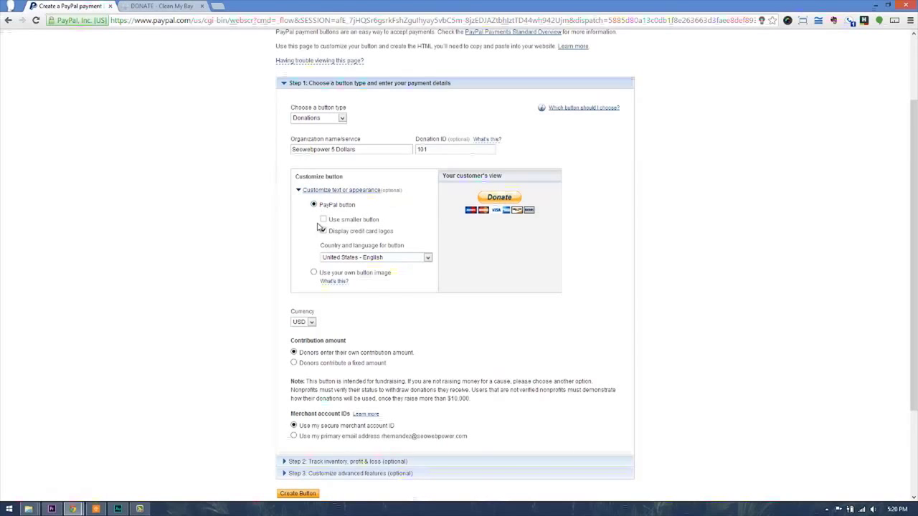
click(316, 272)
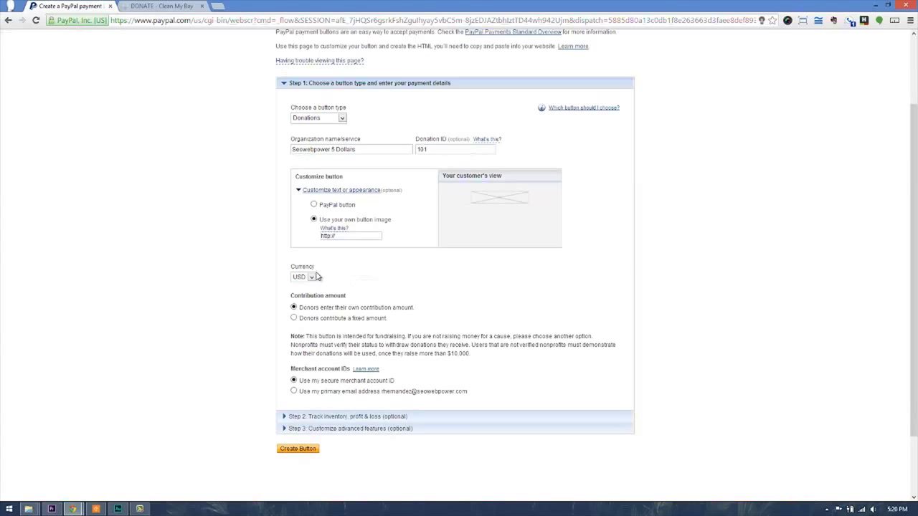
click(314, 206)
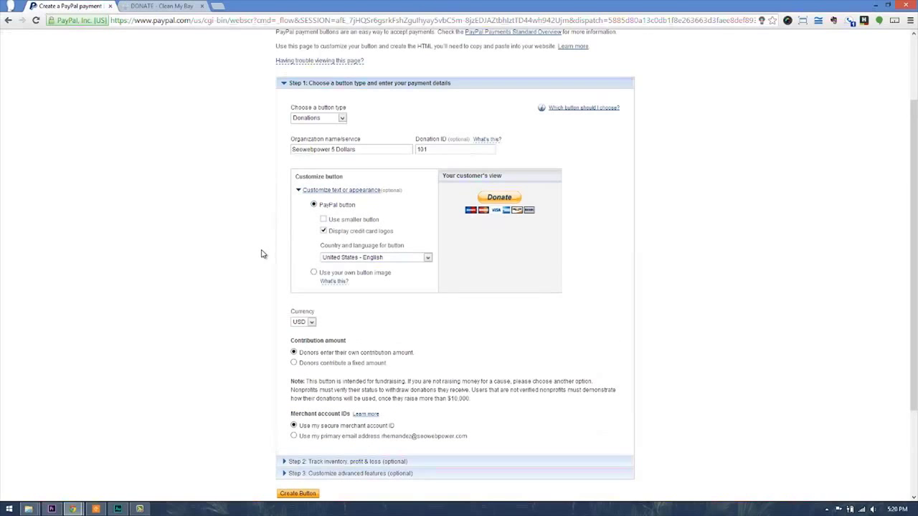
click(323, 220)
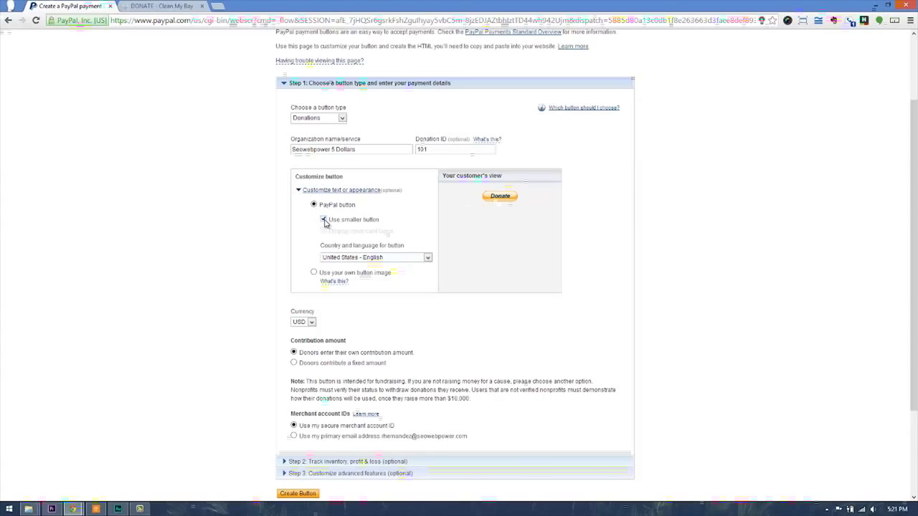
click(323, 220)
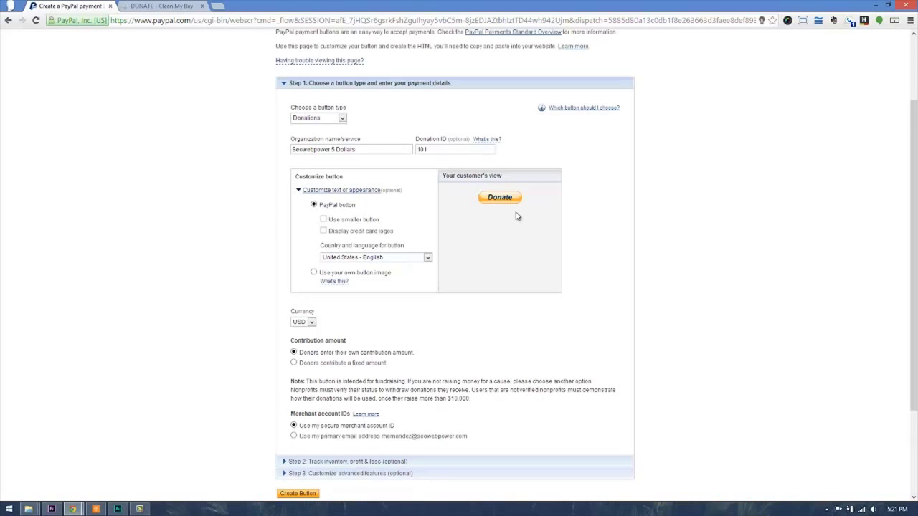
Step: Toggle the credit card logos to compare the previews and leave the Donate button without them
click(323, 231)
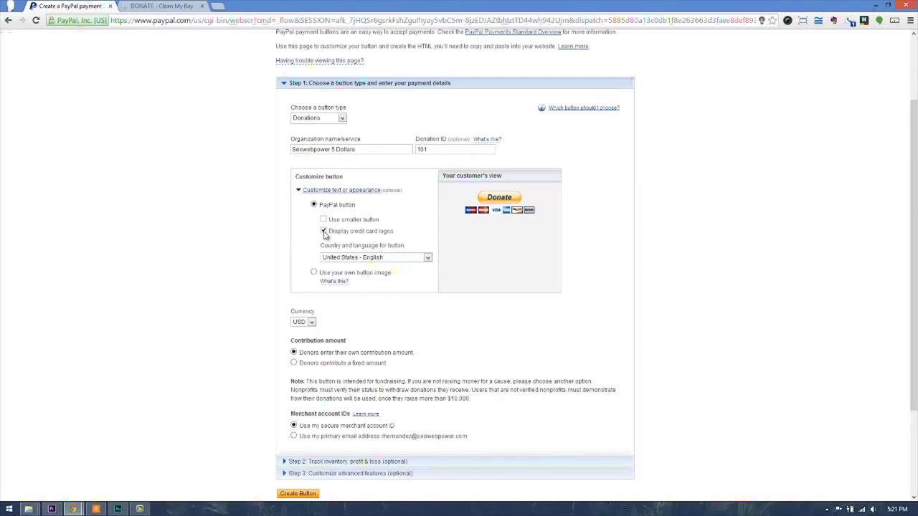
click(324, 231)
scroll(293, 251, down, 2)
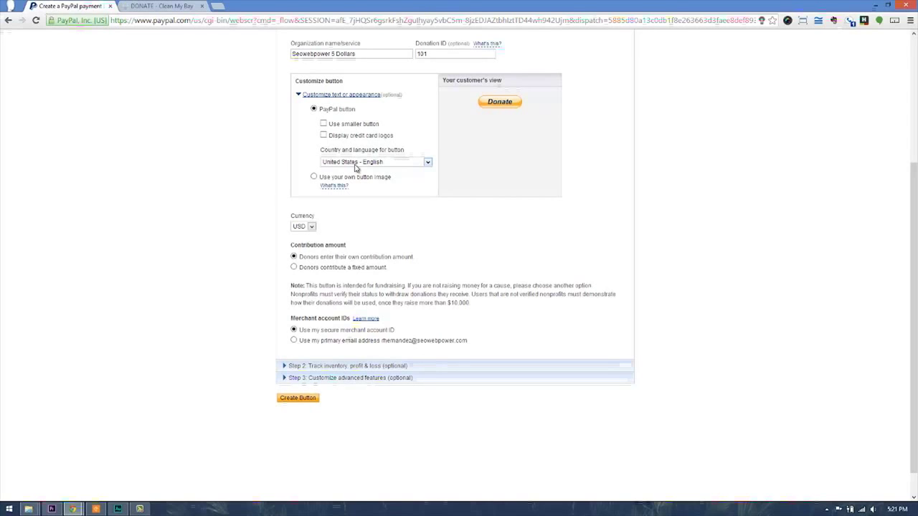
Step: Review the button's country and language setting and the currency choices, keeping United States - English and USD
click(354, 167)
click(258, 159)
scroll(262, 160, down, 1)
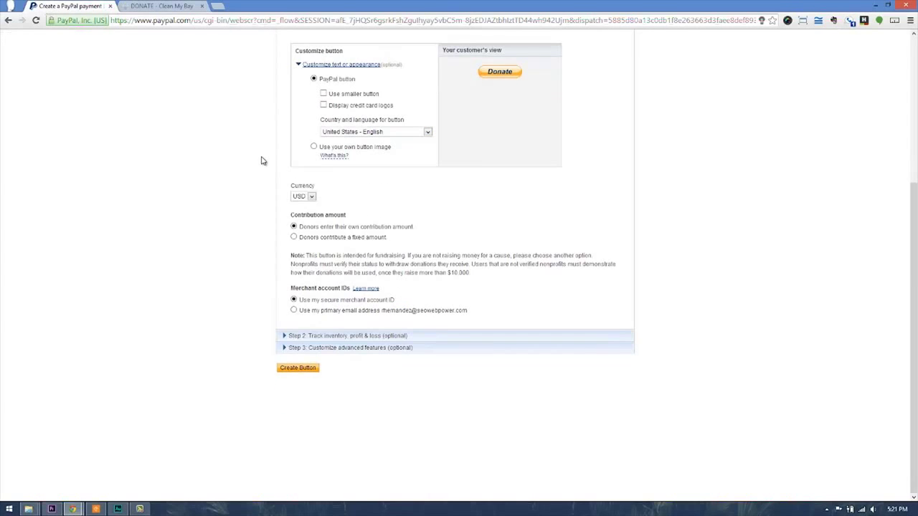
click(312, 197)
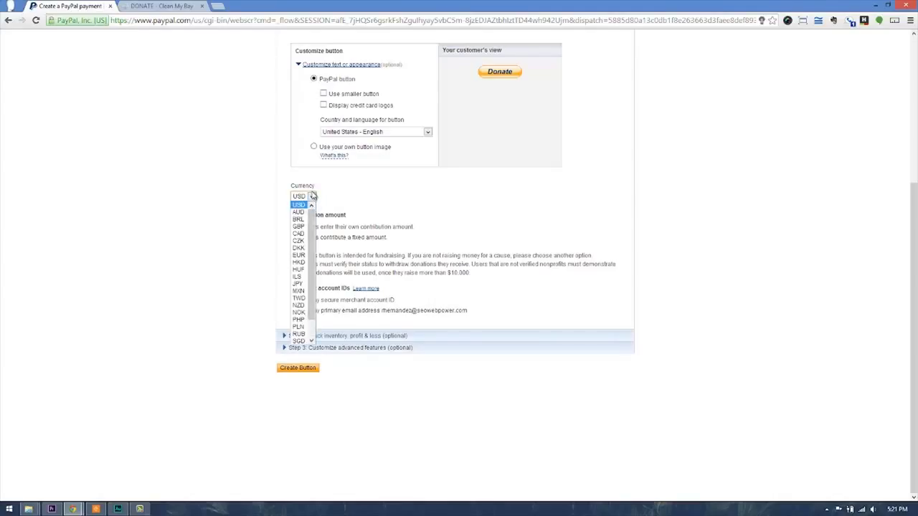
click(313, 196)
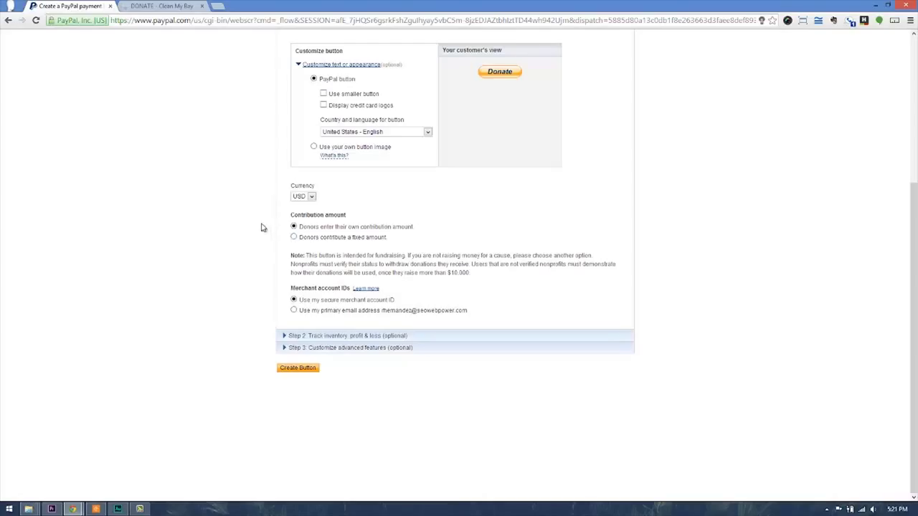
scroll(258, 226, up, 2)
scroll(258, 226, down, 2)
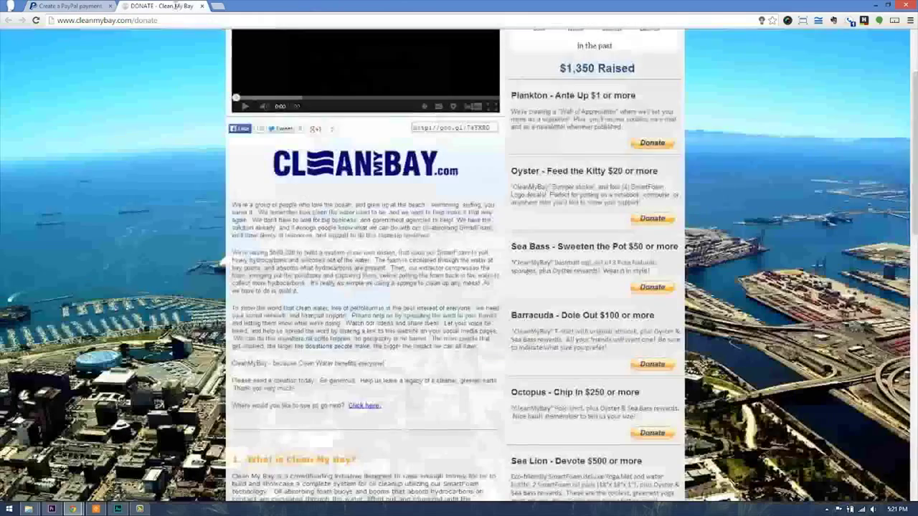
Step: Switch to the Clean My Bay donation page and examine the donation tiers from the smallest to the largest amount
click(178, 6)
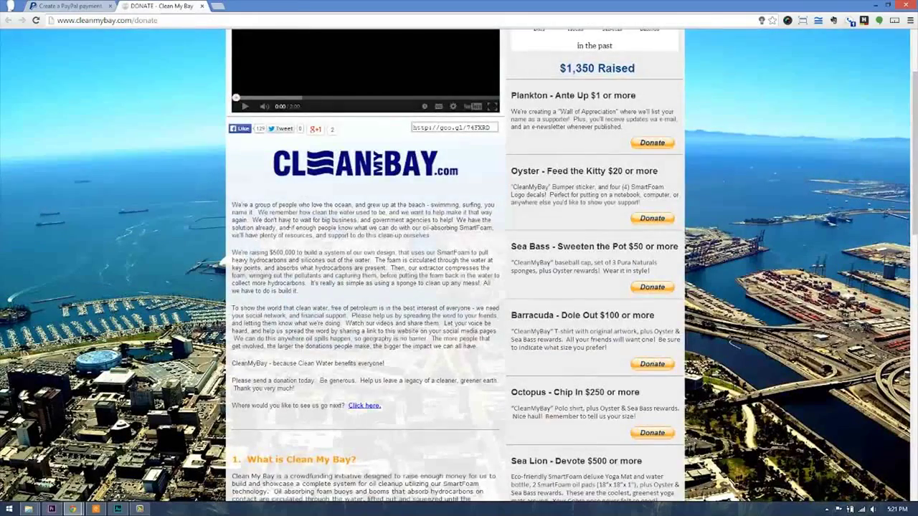
scroll(912, 151, up, 1)
scroll(912, 150, down, 1)
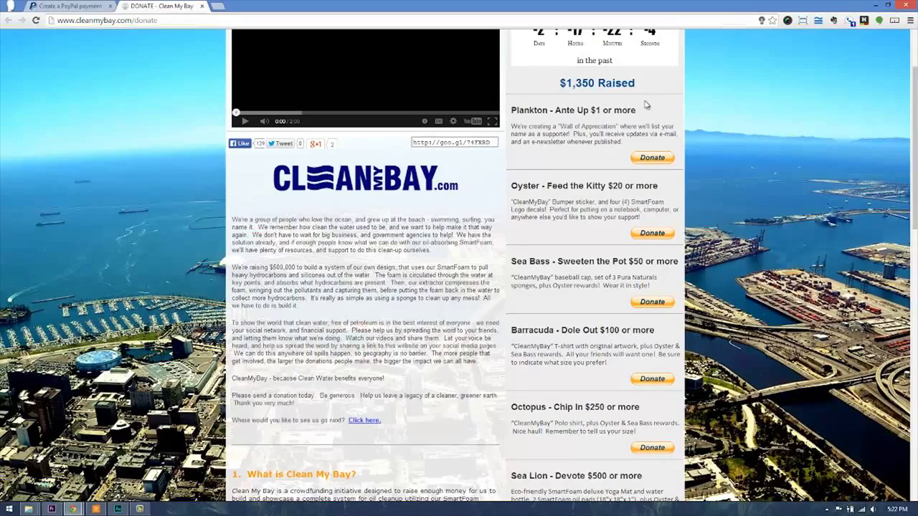
drag(915, 98, 914, 375)
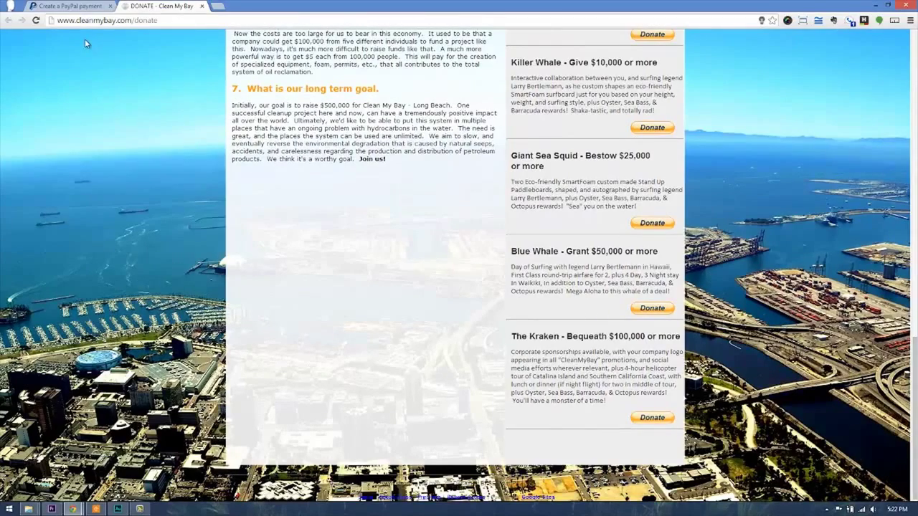
scroll(307, 179, up, 5)
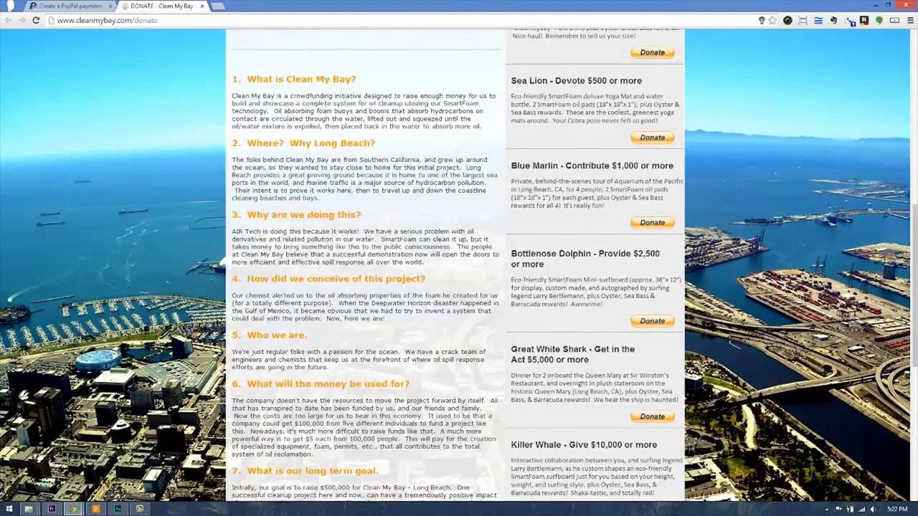
scroll(306, 184, up, 5)
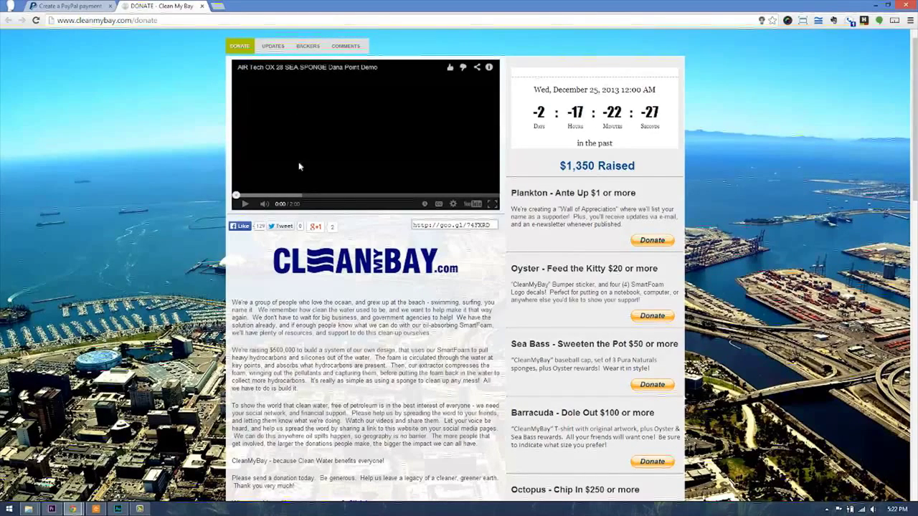
Step: Return to the PayPal button form and make donors contribute a fixed amount of 5.00 USD
click(48, 6)
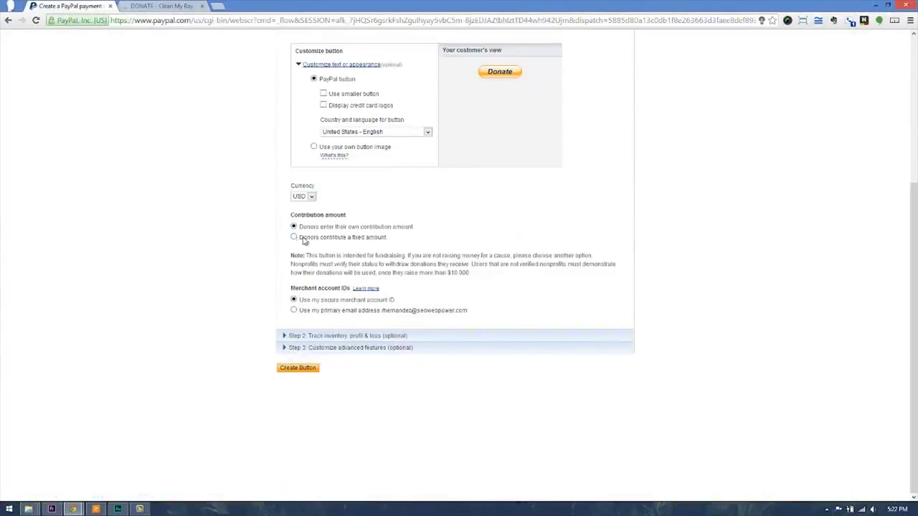
click(292, 238)
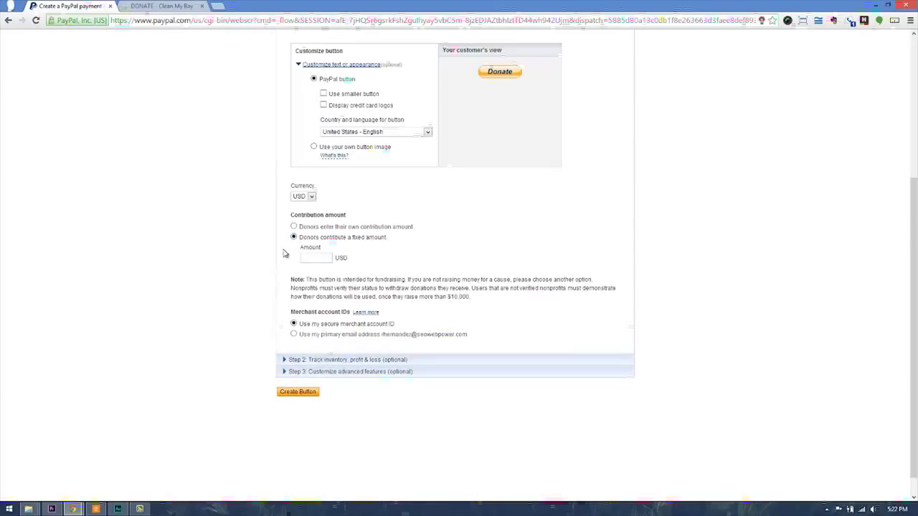
click(319, 258)
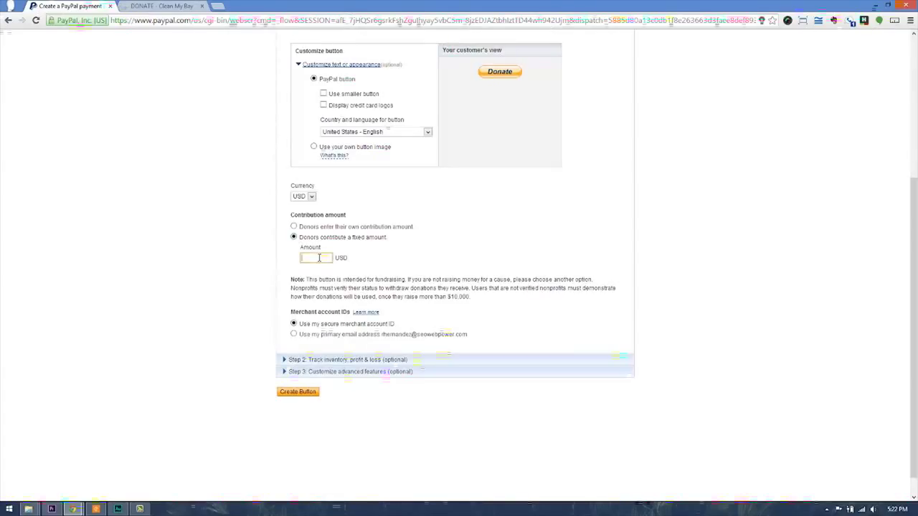
text(5.00)
click(261, 242)
scroll(264, 243, down, 1)
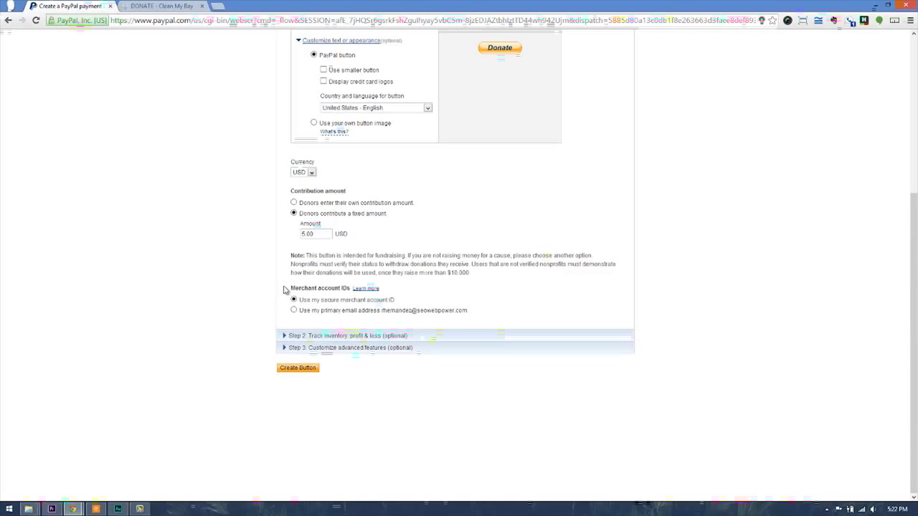
Step: Examine the optional inventory tracking section and the optional advanced features section of the button form
click(284, 336)
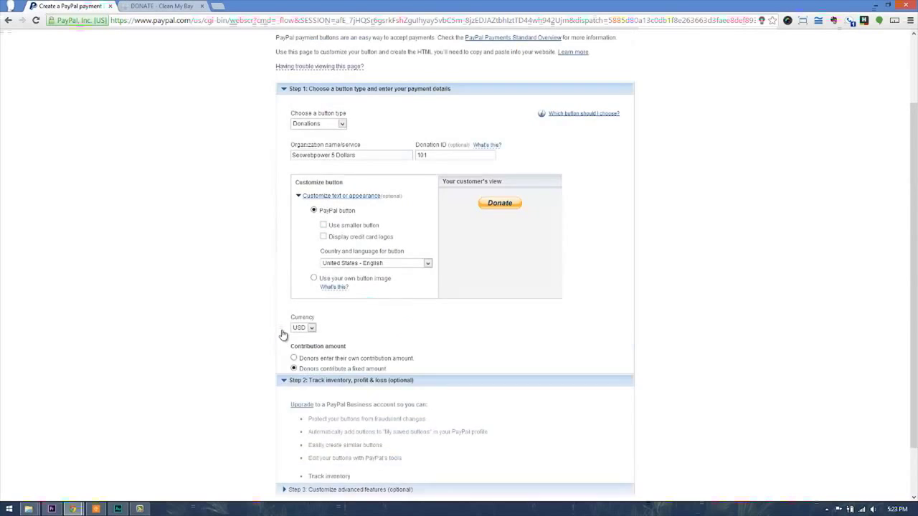
scroll(272, 215, down, 1)
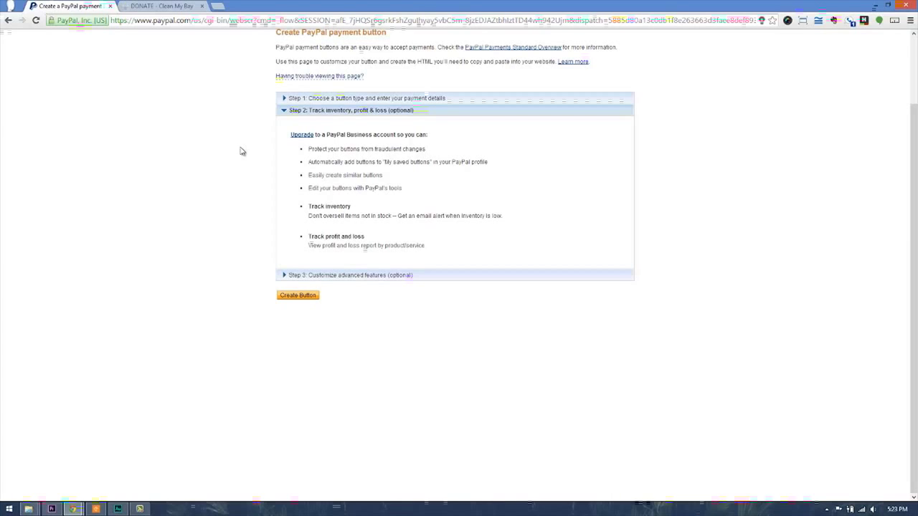
click(284, 112)
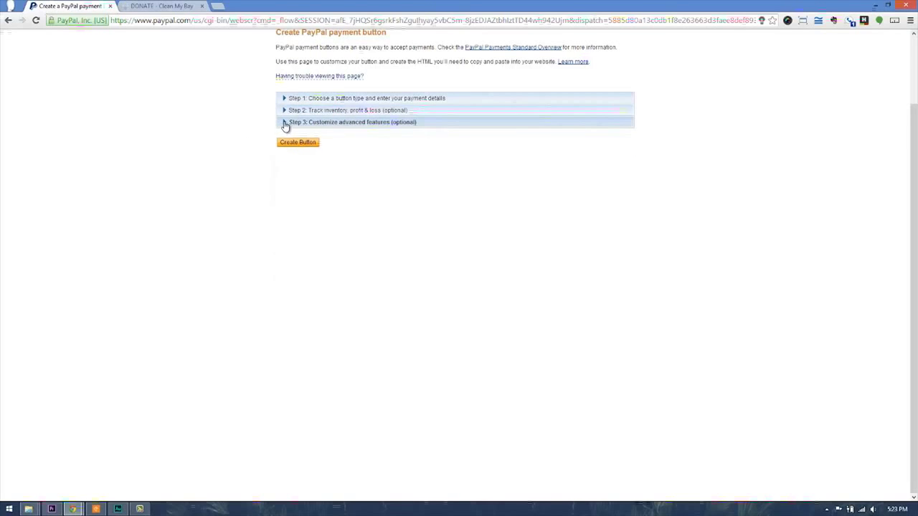
click(283, 123)
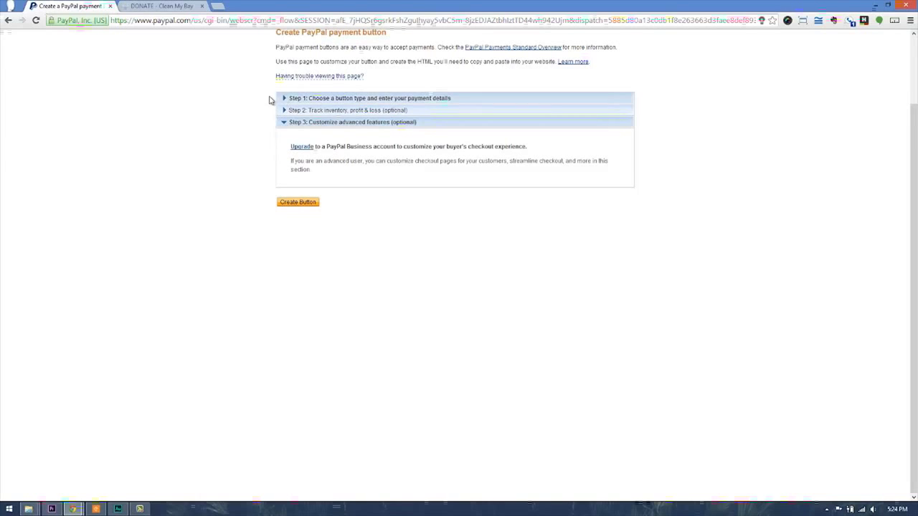
scroll(267, 104, up, 2)
scroll(267, 104, down, 2)
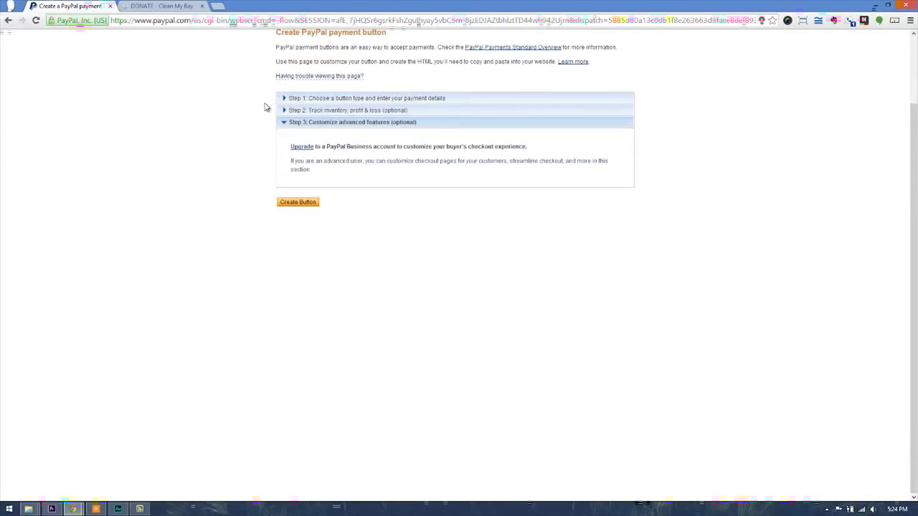
Step: Create the donation button and copy its generated website HTML code
click(298, 203)
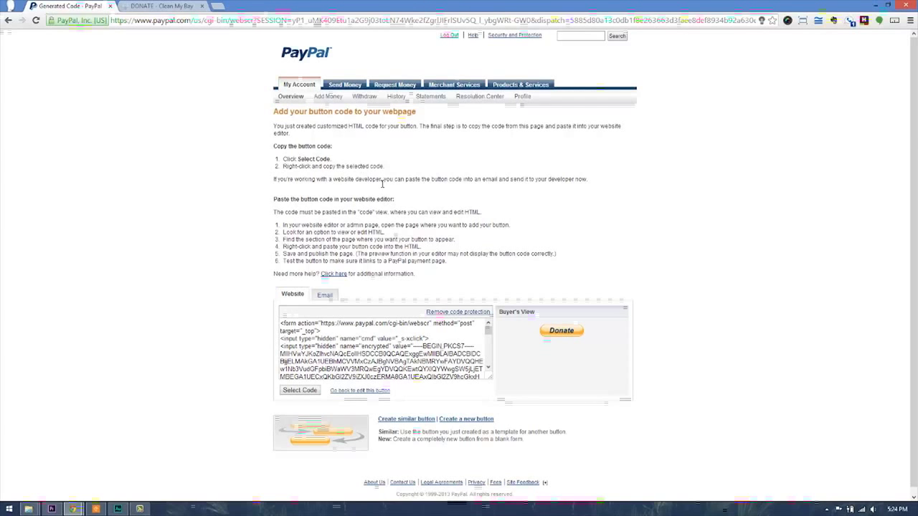
click(376, 343)
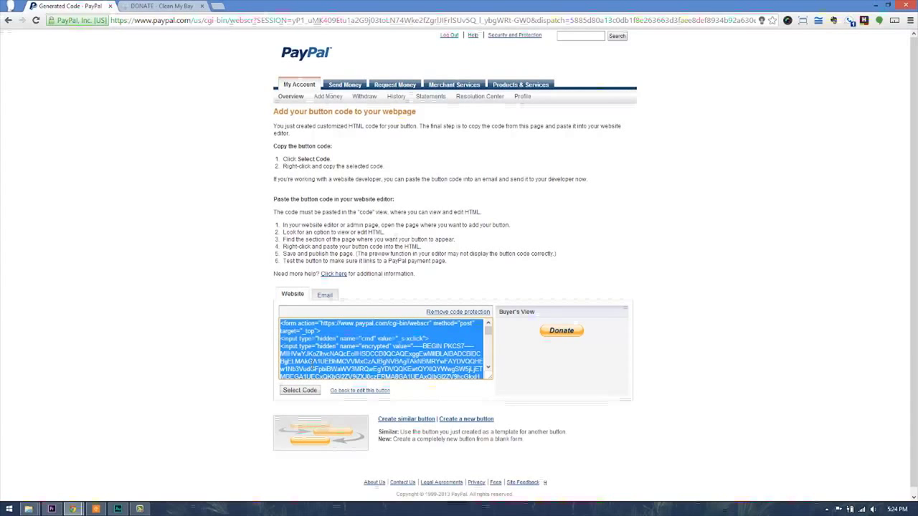
right_click(312, 366)
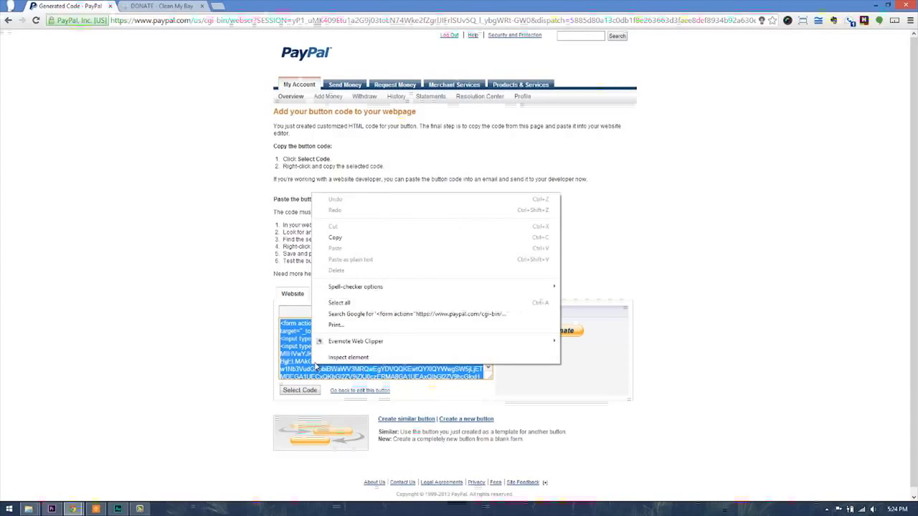
click(336, 238)
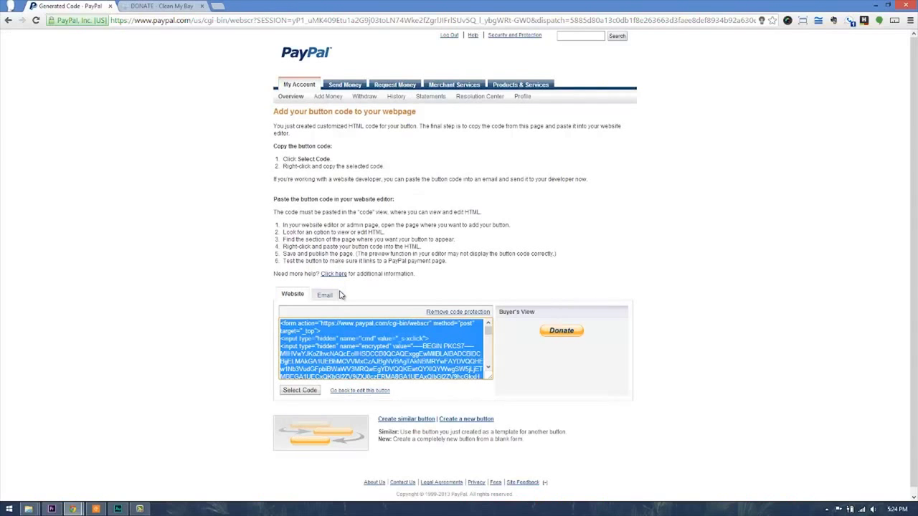
scroll(341, 294, down, 1)
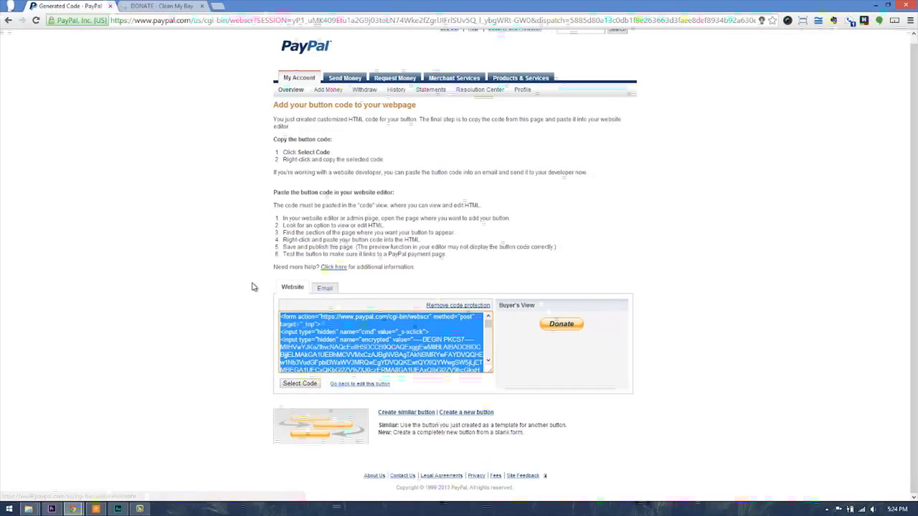
Step: Go to sites.google.com in a new browser tab and open the Sandbox Site's Test Code page
click(218, 7)
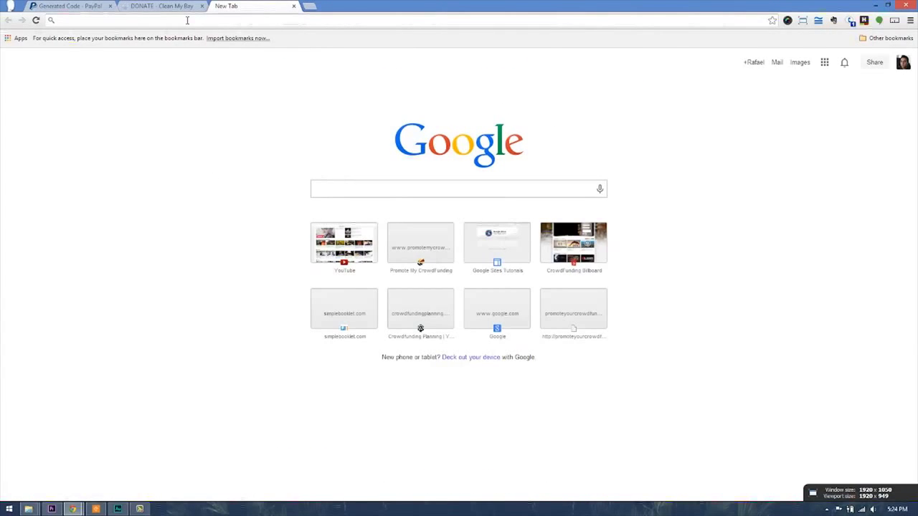
text(sites)
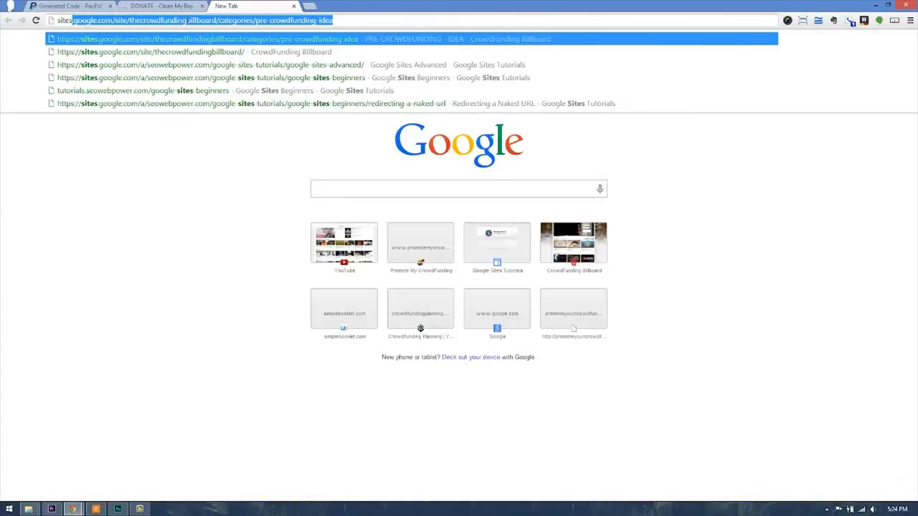
text(.google.com)
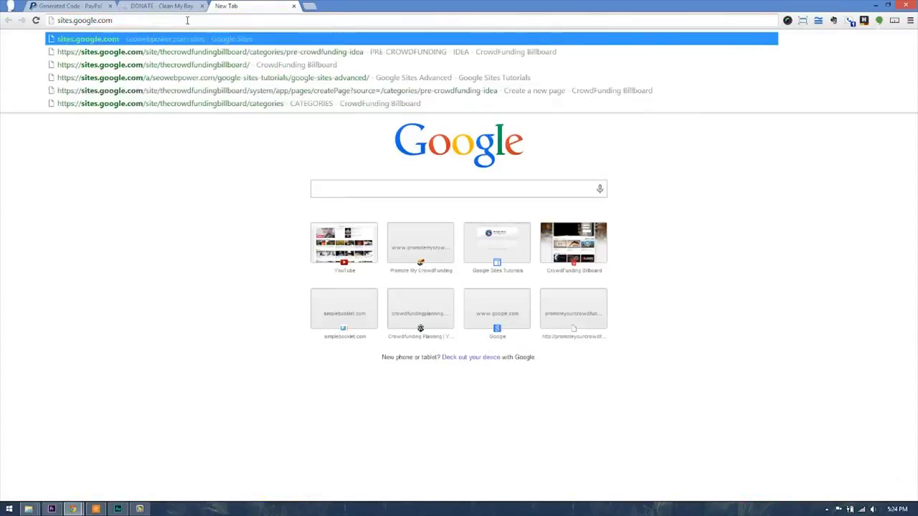
key(Return)
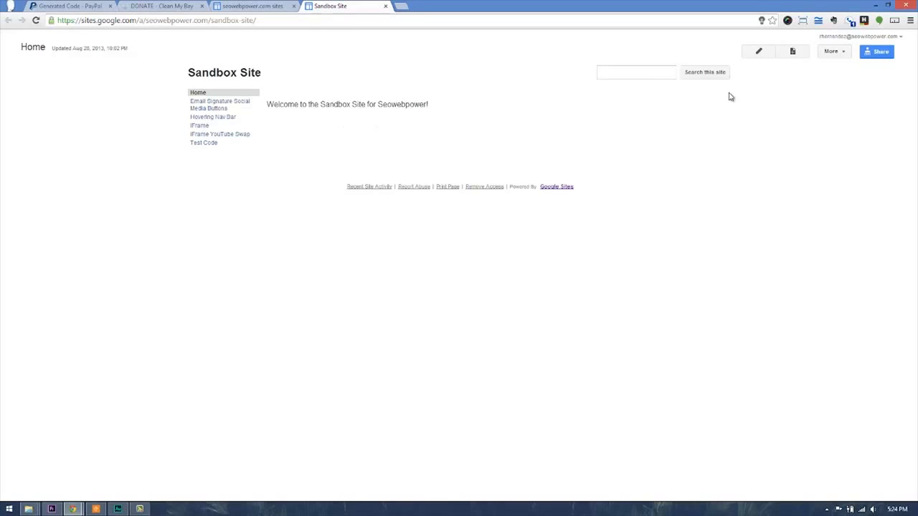
click(208, 144)
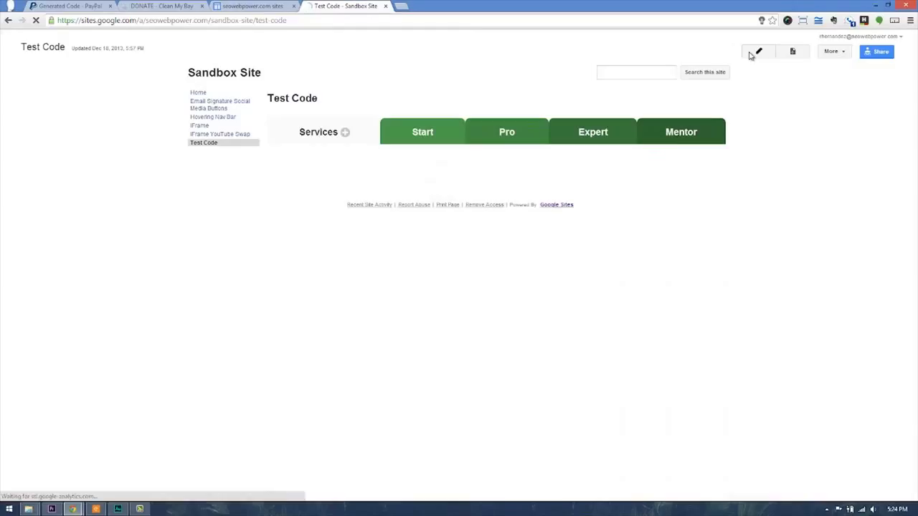
Step: Put the Test Code page into edit mode and remove its existing HTML Box
click(757, 53)
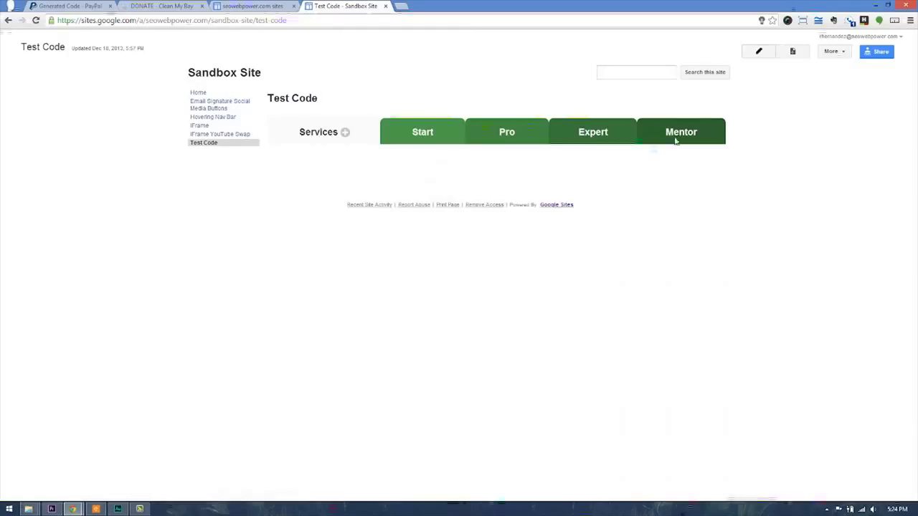
click(343, 183)
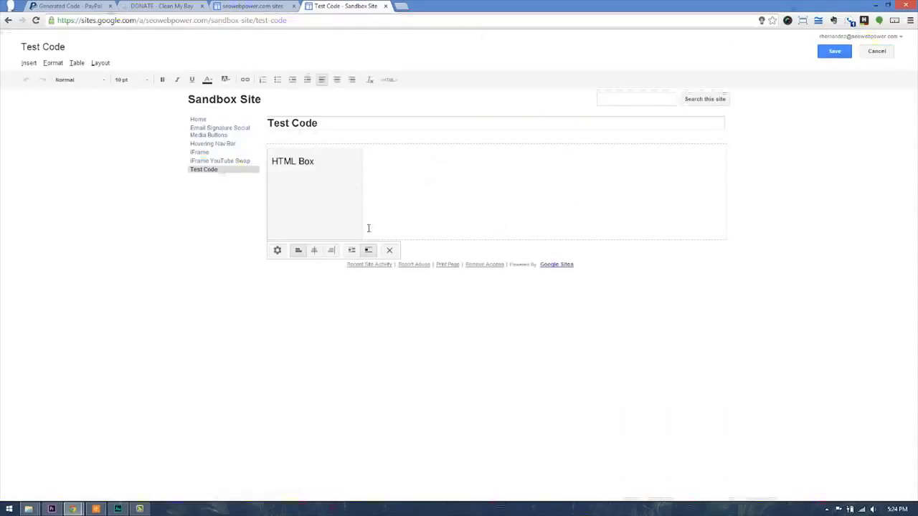
click(390, 251)
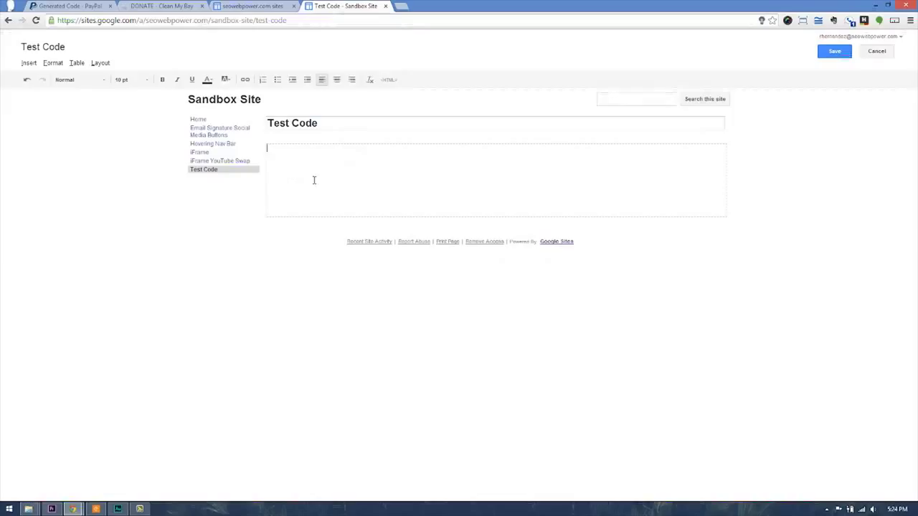
click(27, 63)
click(156, 158)
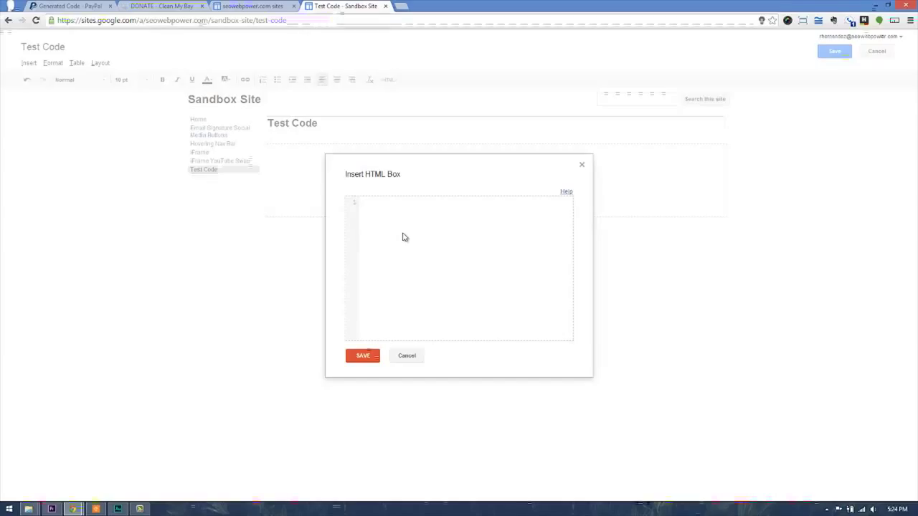
click(413, 357)
Step: Replace the Test Code page's HTML source with the copied PayPal button code and update the page content
click(389, 80)
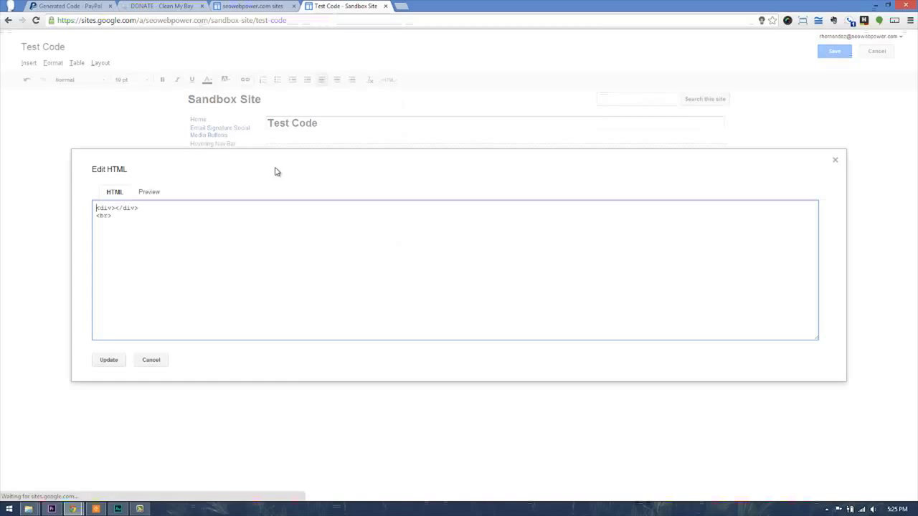
key(ctrl+a)
key(ctrl+v)
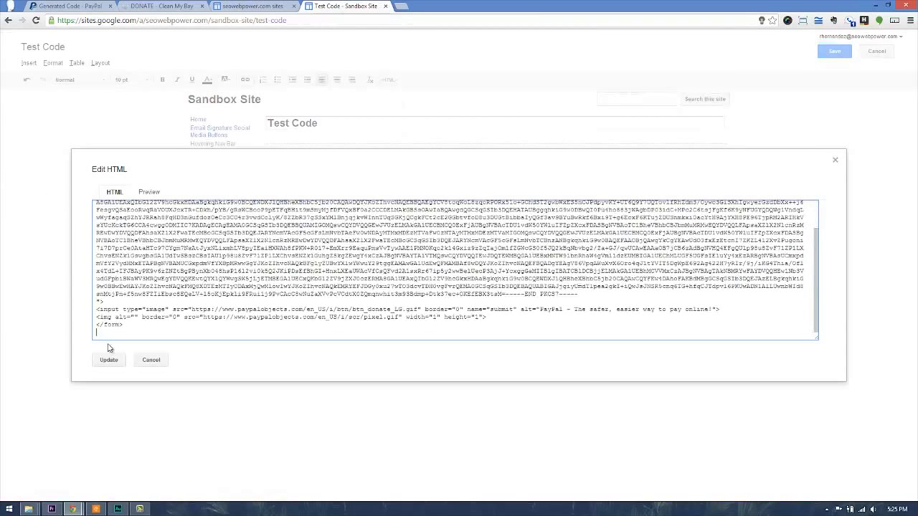
click(108, 360)
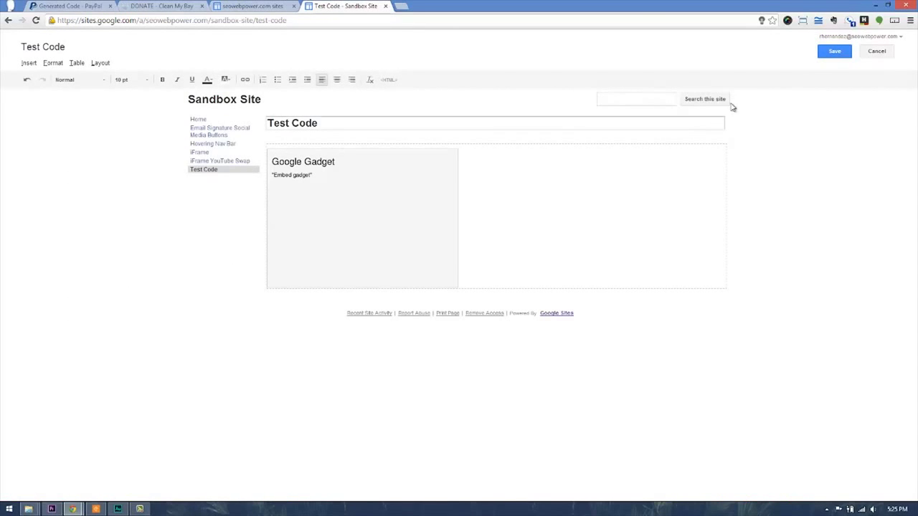
Step: Save the Test Code page, then reopen it for editing and remove its embedded Google Gadget
click(829, 54)
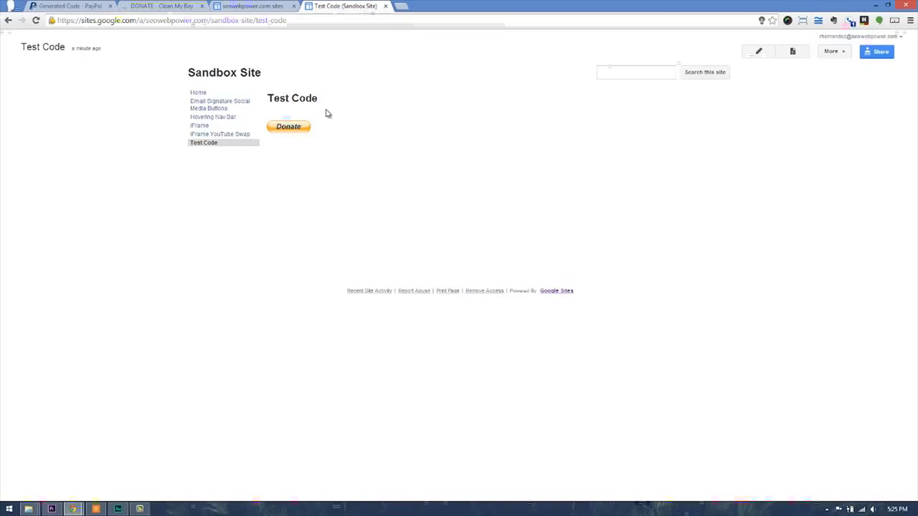
click(760, 53)
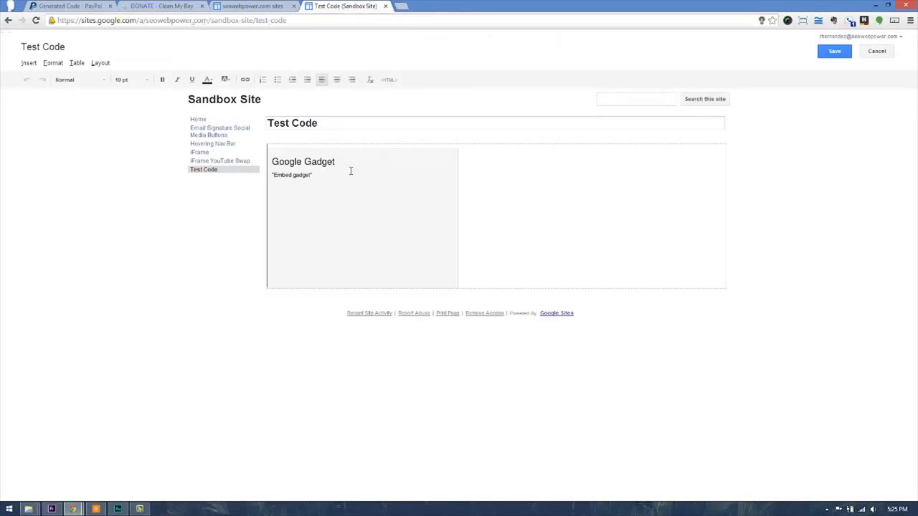
click(351, 170)
click(389, 298)
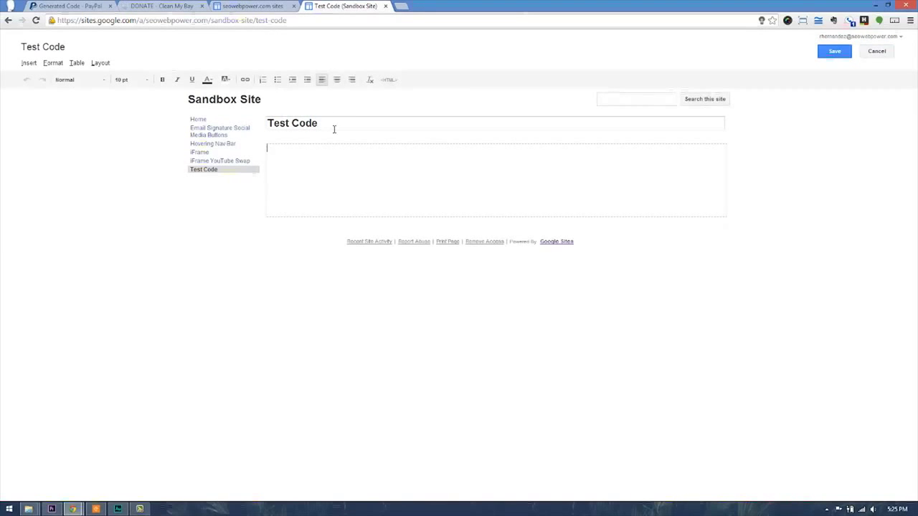
Step: Insert an HTML Box containing the copied PayPal button code on the Test Code page and save the page
click(29, 63)
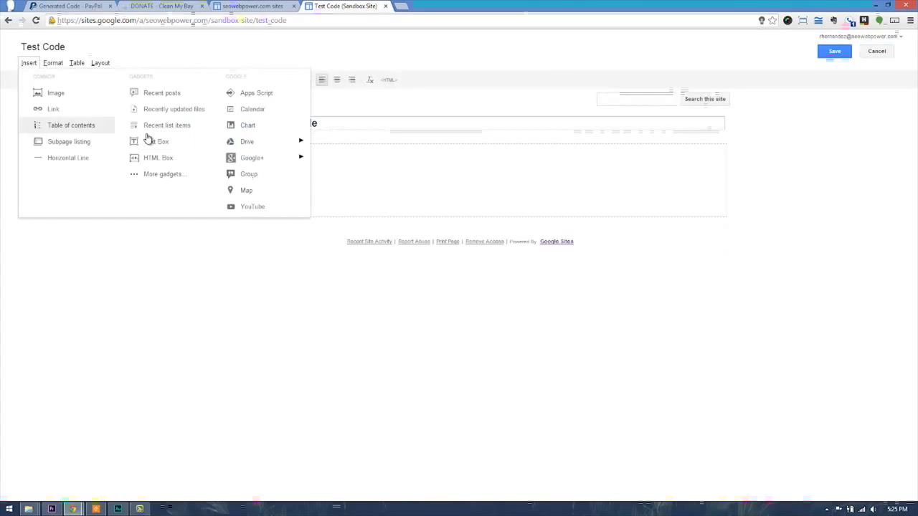
click(172, 164)
key(ctrl+v)
click(363, 356)
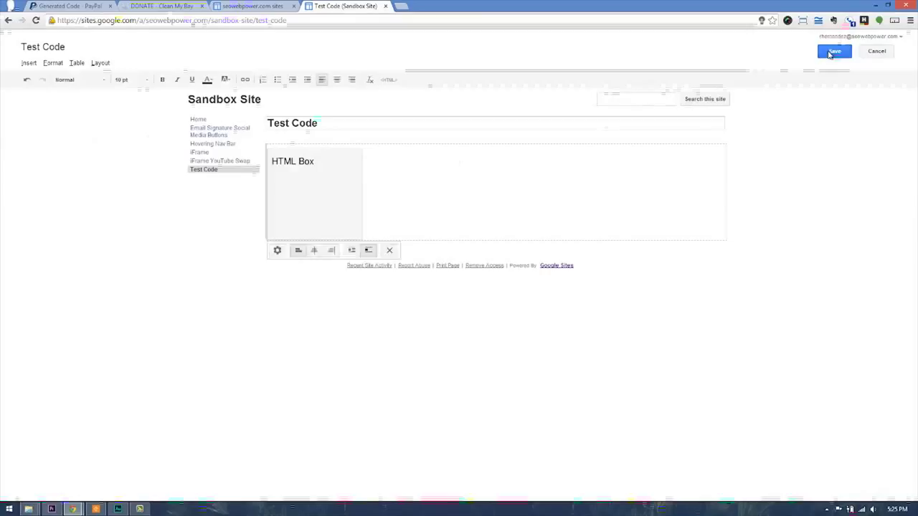
click(835, 51)
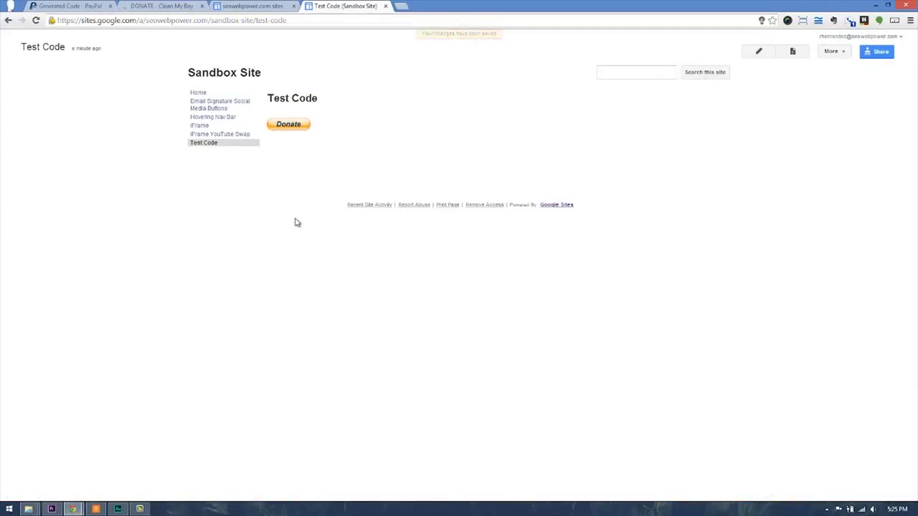
Step: Return to PayPal's generated code page and examine the full email payment link for the donation button
click(94, 6)
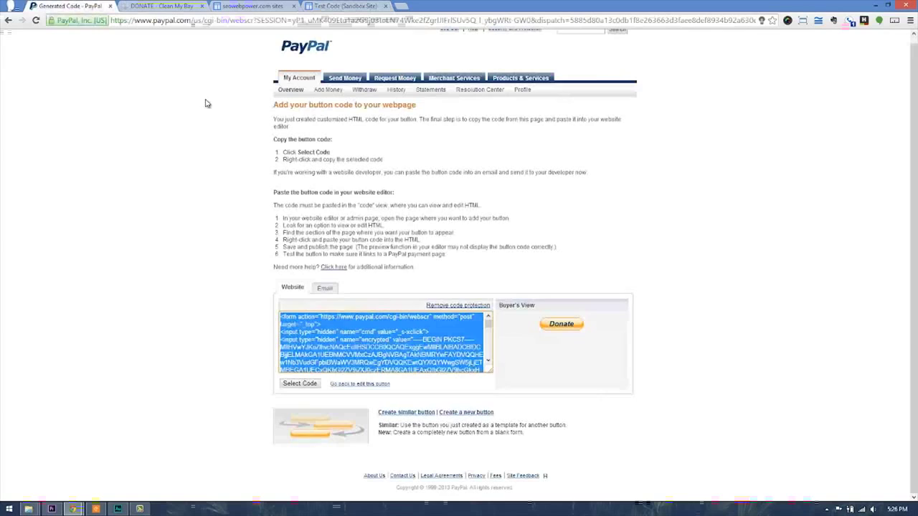
click(320, 294)
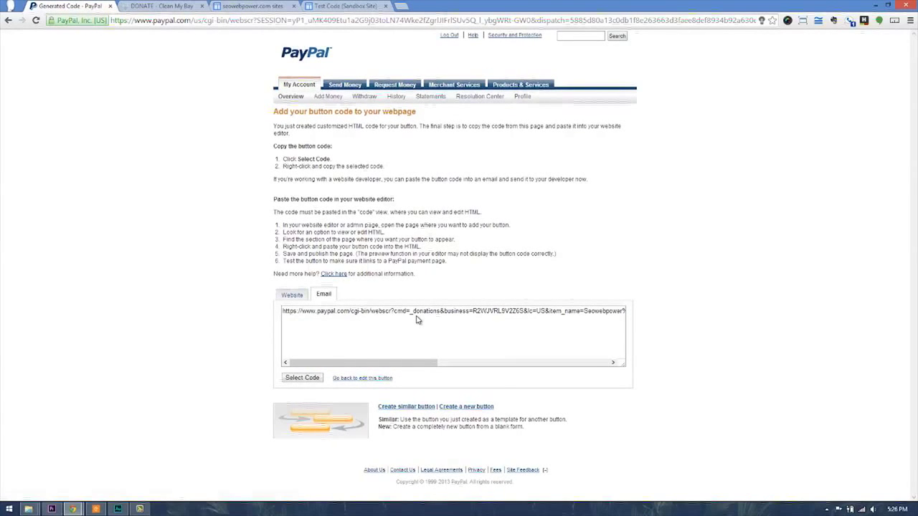
drag(415, 313, 586, 332)
click(474, 333)
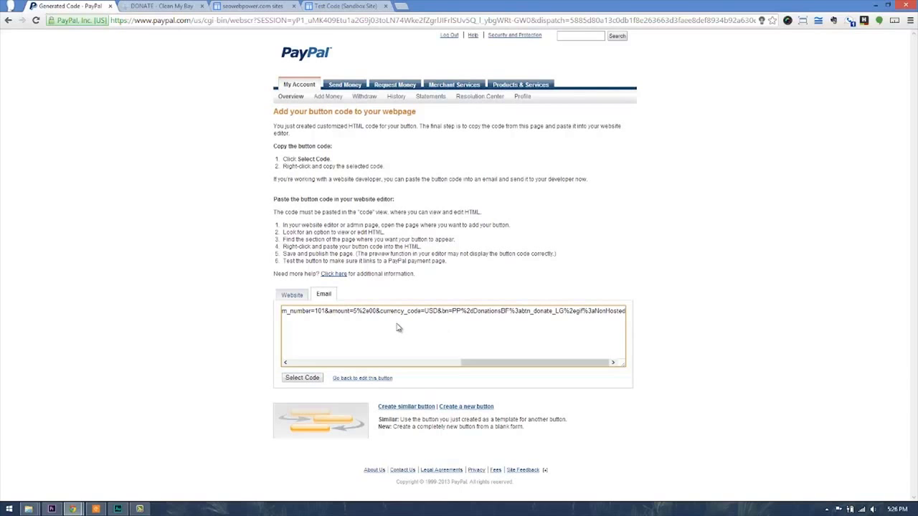
Step: Copy the donation button's website HTML code and paste it into a new Gmail message in another browser tab
click(291, 295)
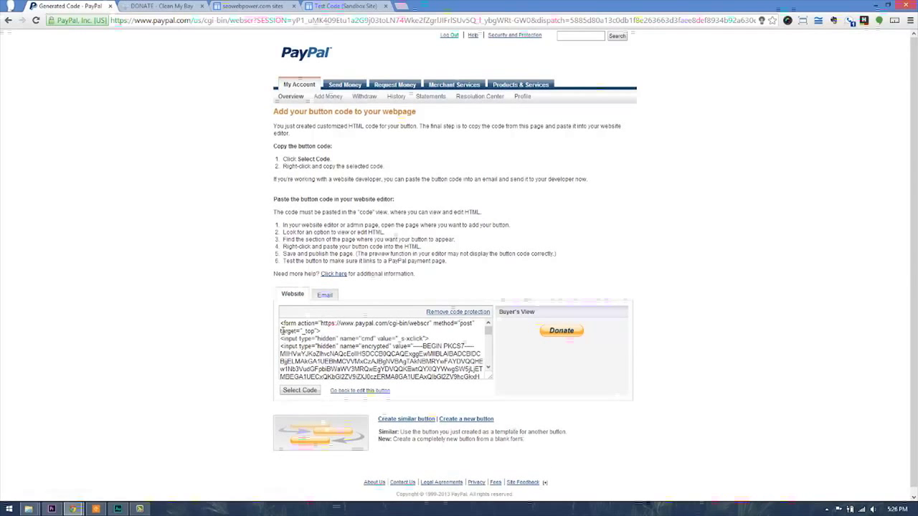
click(282, 327)
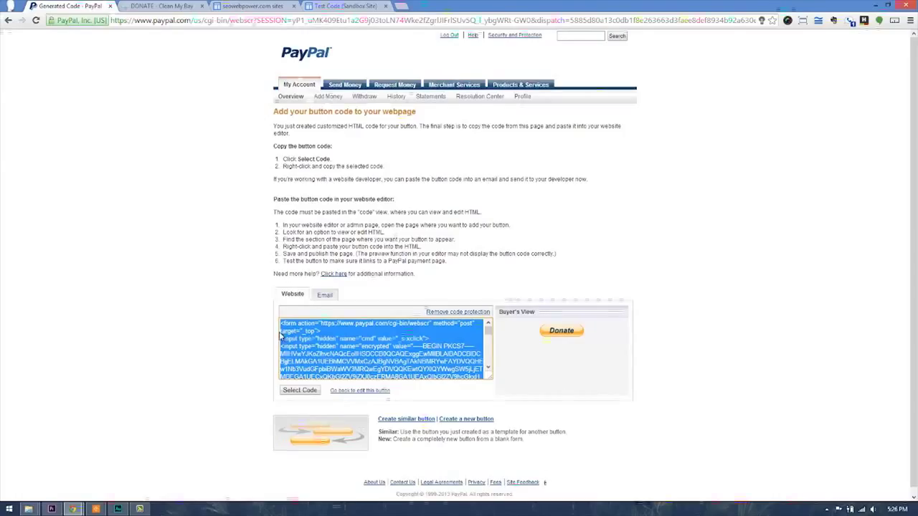
click(391, 6)
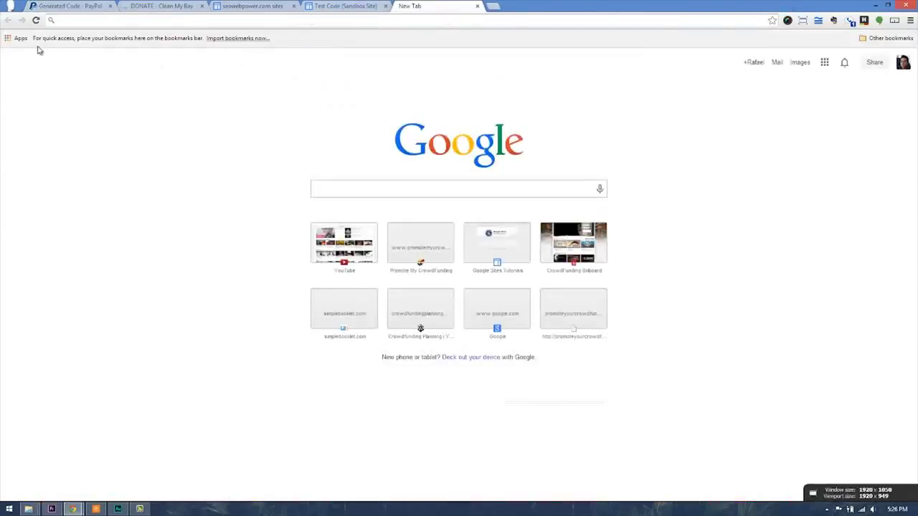
click(22, 38)
click(313, 159)
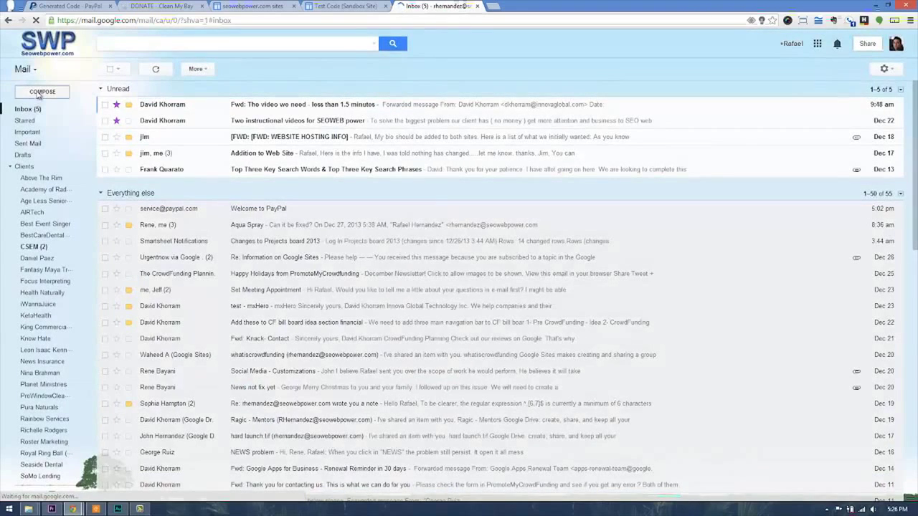
key(c)
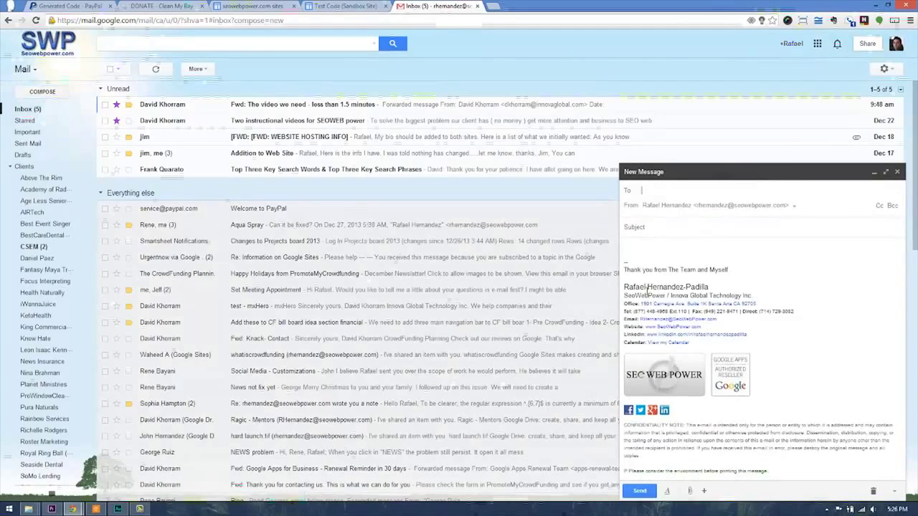
key(ctrl+v)
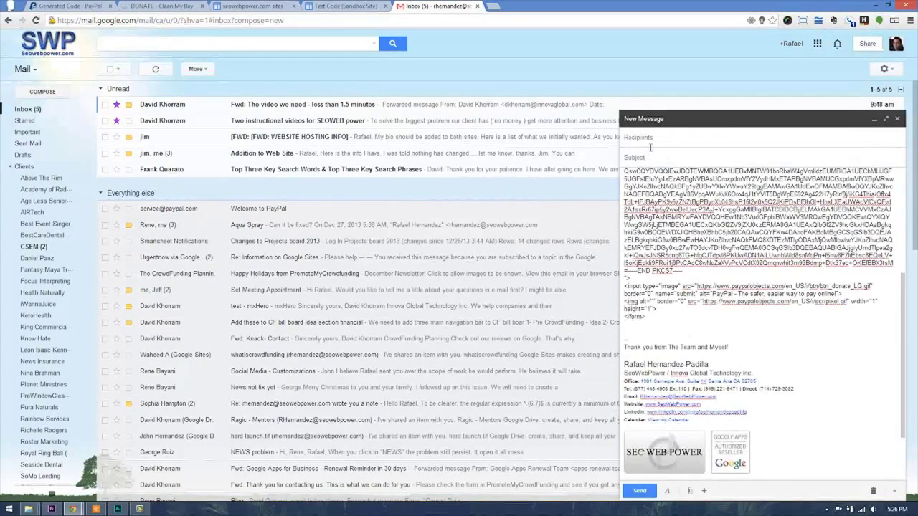
Step: Address the message to the account owner's own e-mail, set the subject to "Paypal Button", and send it
click(650, 145)
text(r)
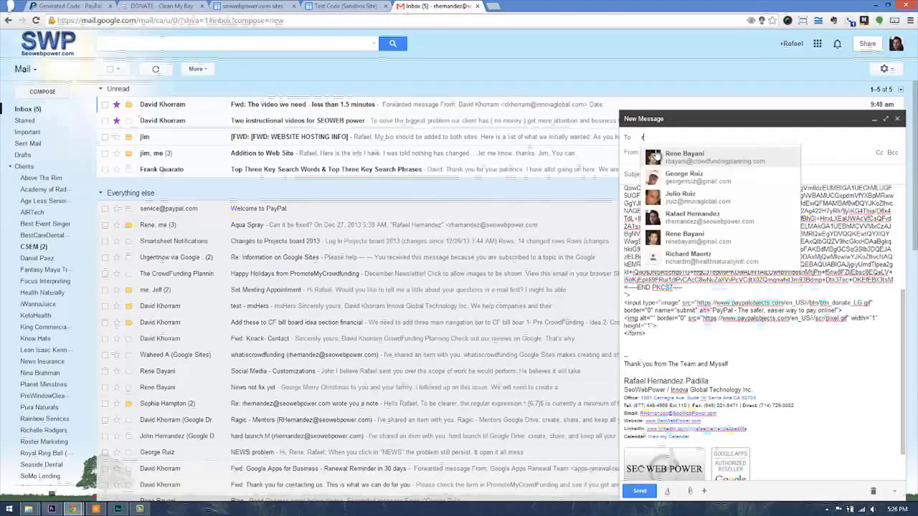
text(f)
click(656, 155)
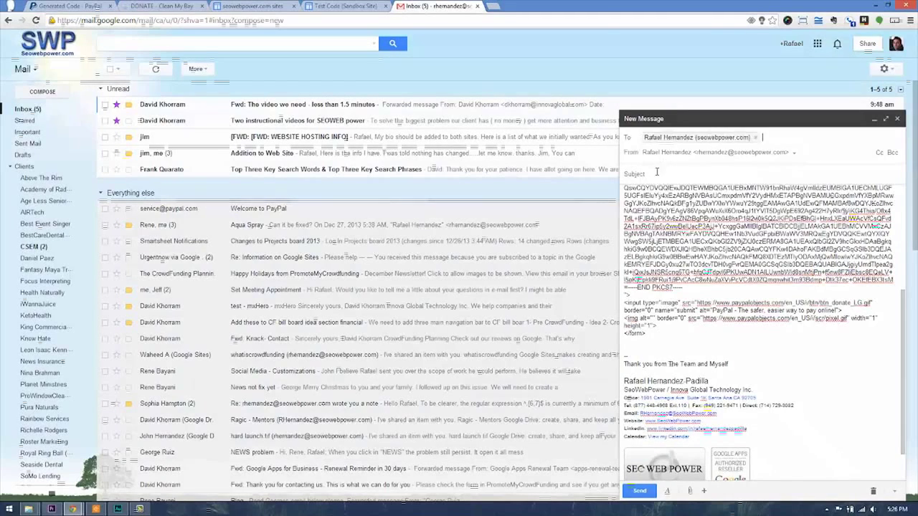
key(Tab)
text(Paypal)
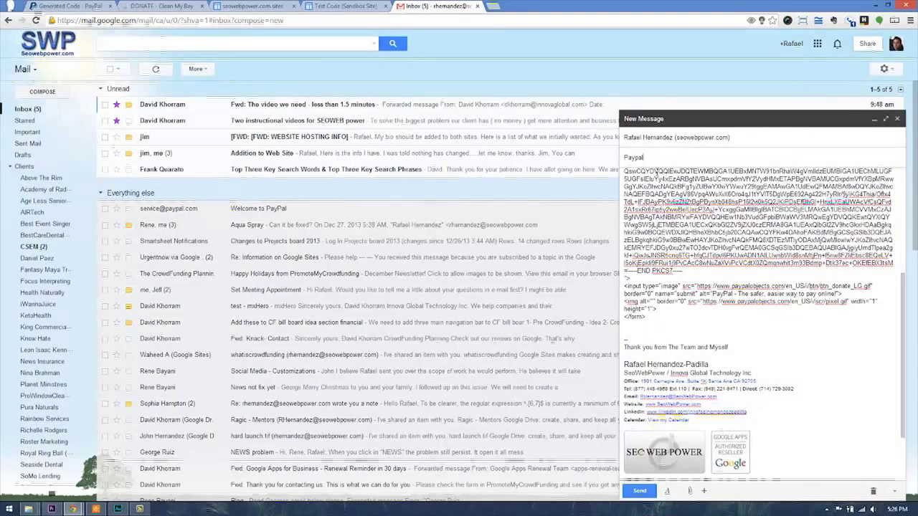
text( Button)
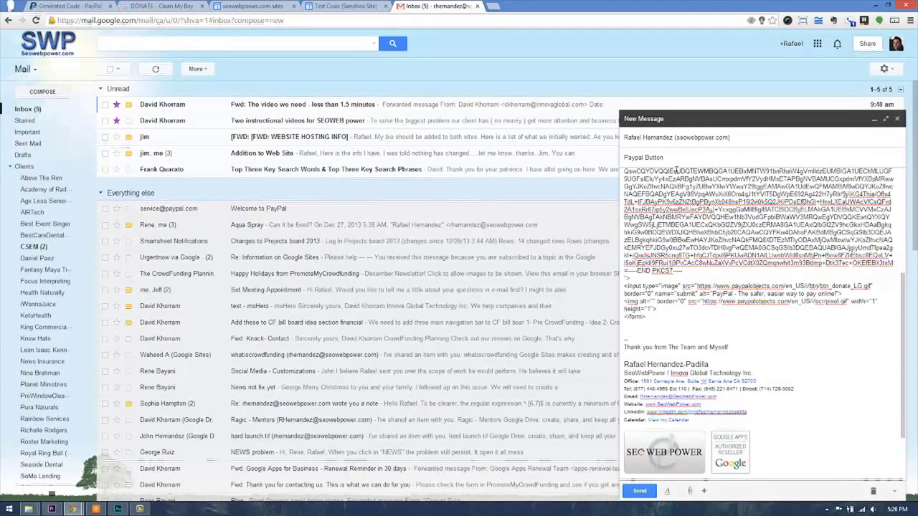
click(643, 491)
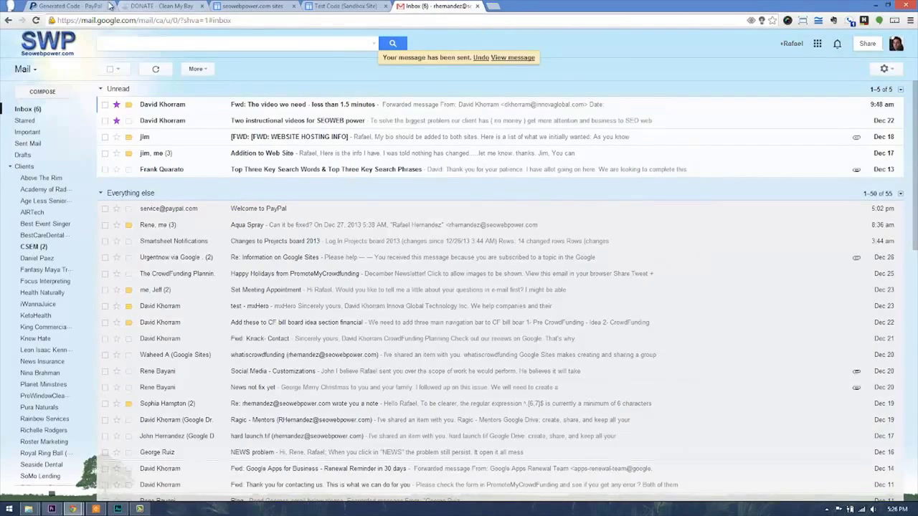
Step: Go back to PayPal, open the payment button creation form from Merchant Services, and view the available button types
click(85, 9)
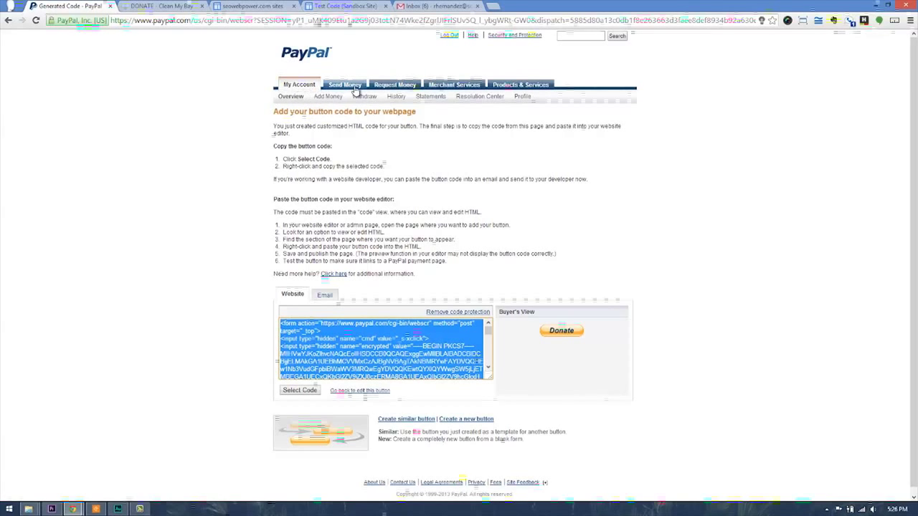
click(446, 87)
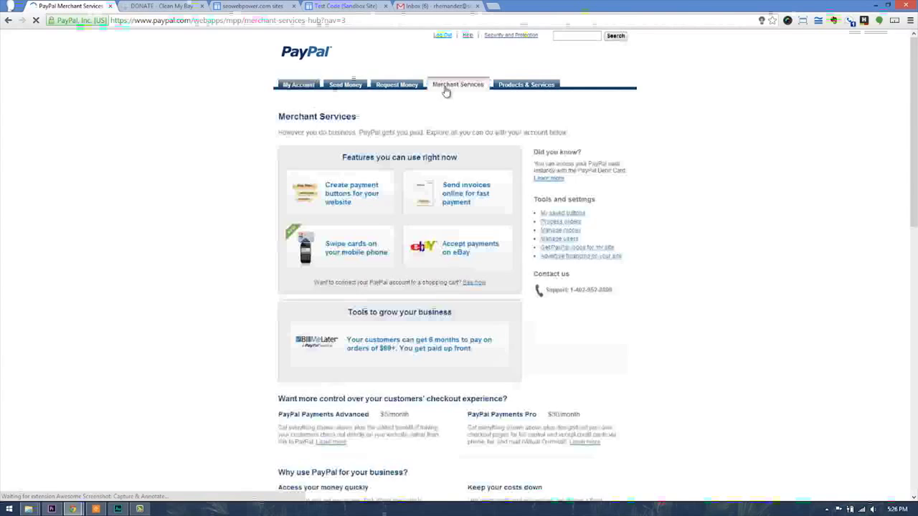
click(331, 201)
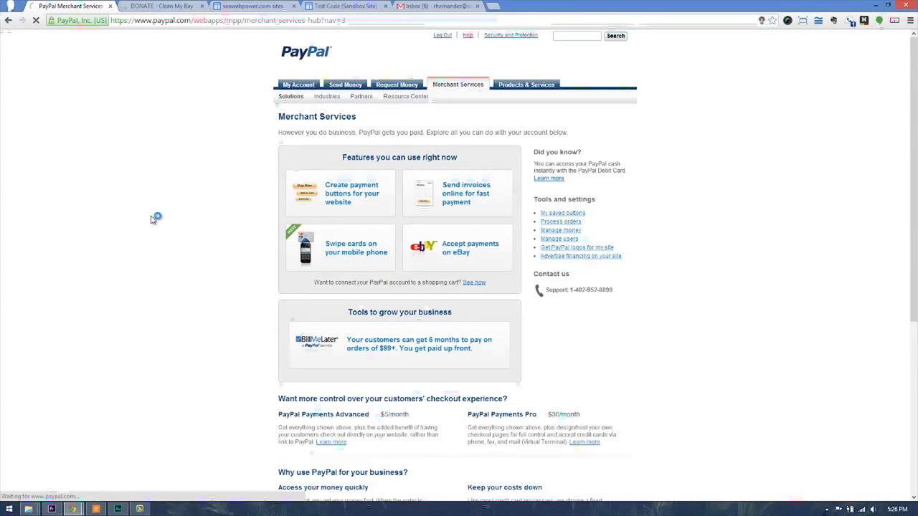
scroll(242, 175, down, 3)
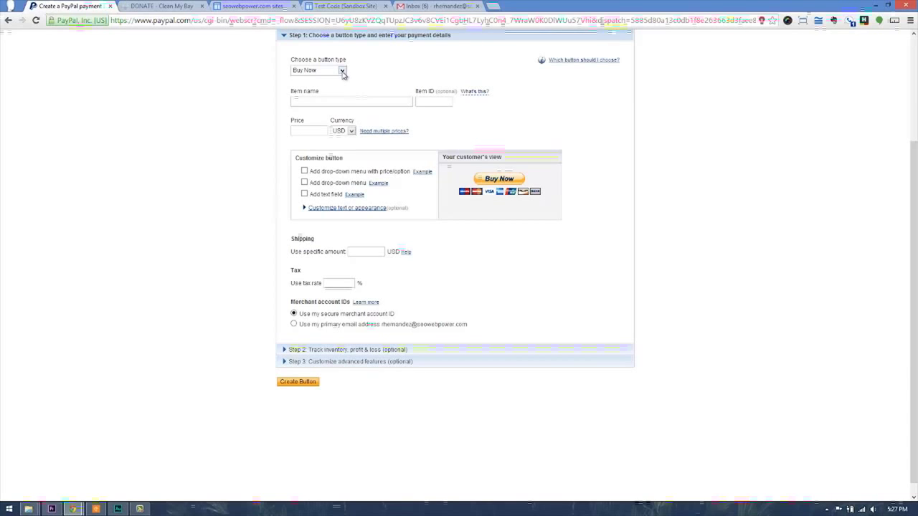
click(343, 74)
click(381, 69)
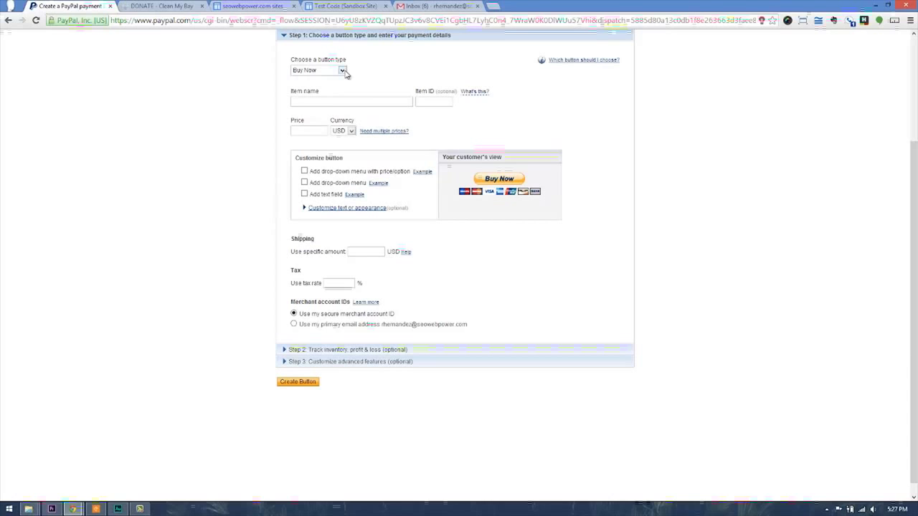